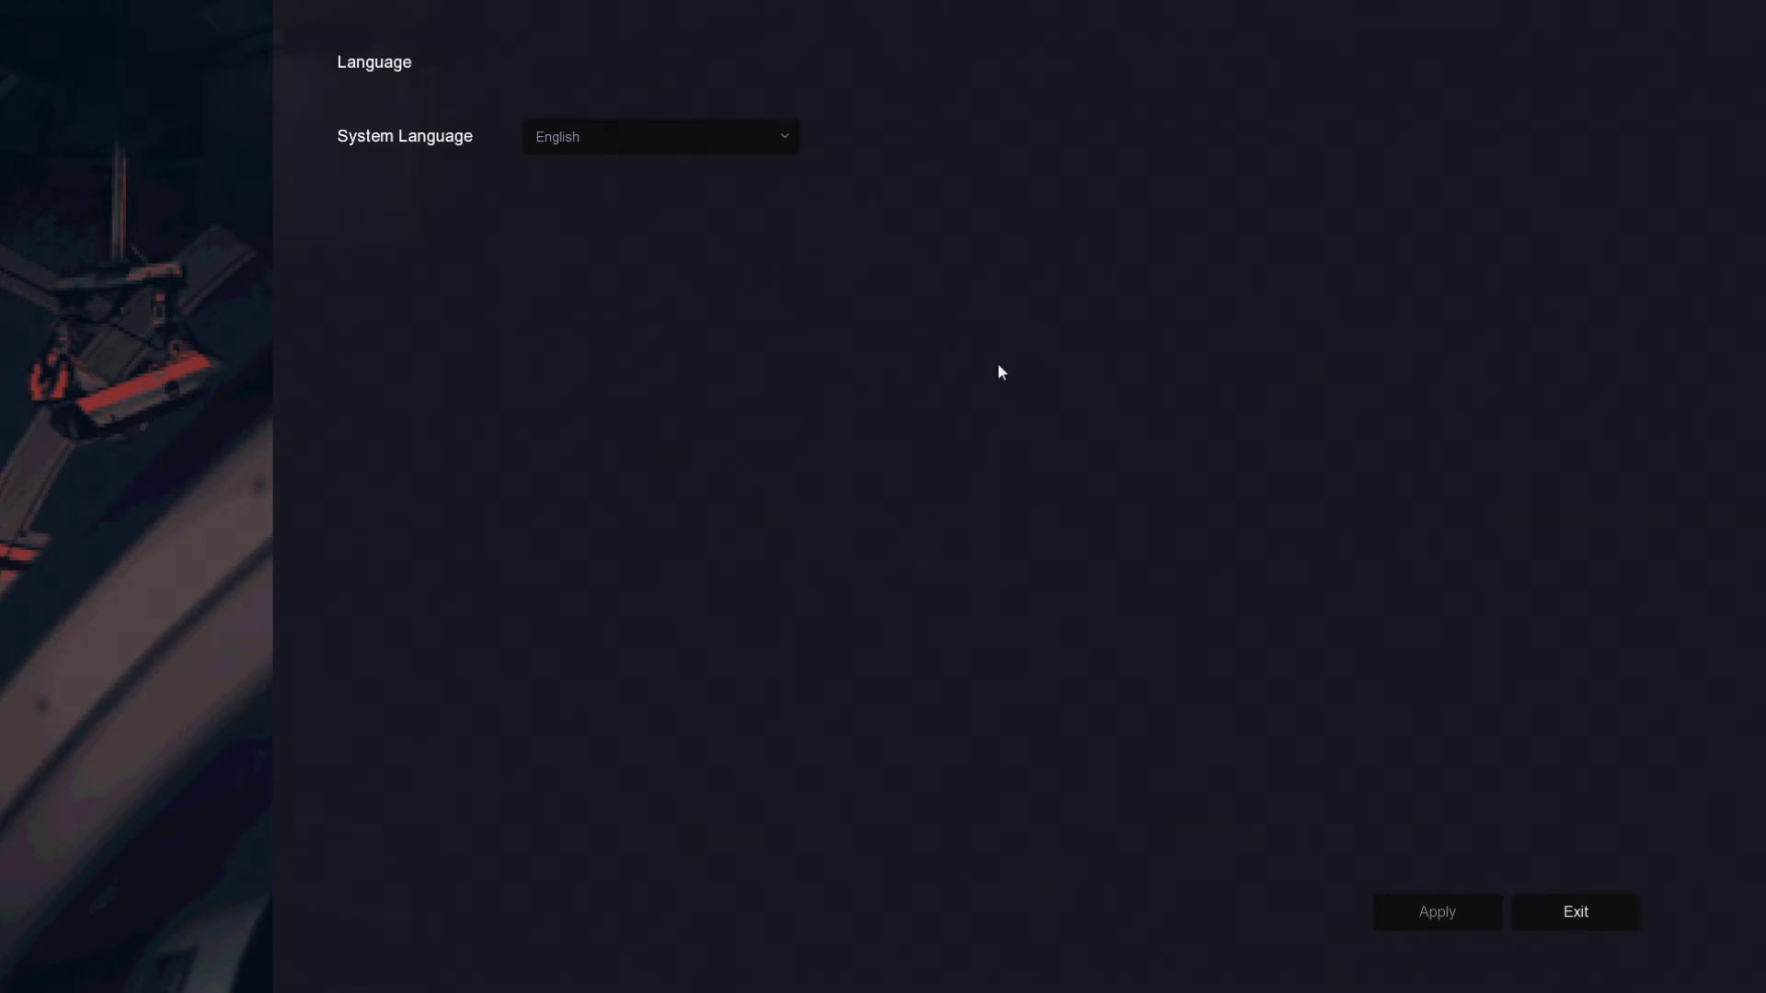
Enter the login password on the on-screen keyboard
left_click(1575, 911)
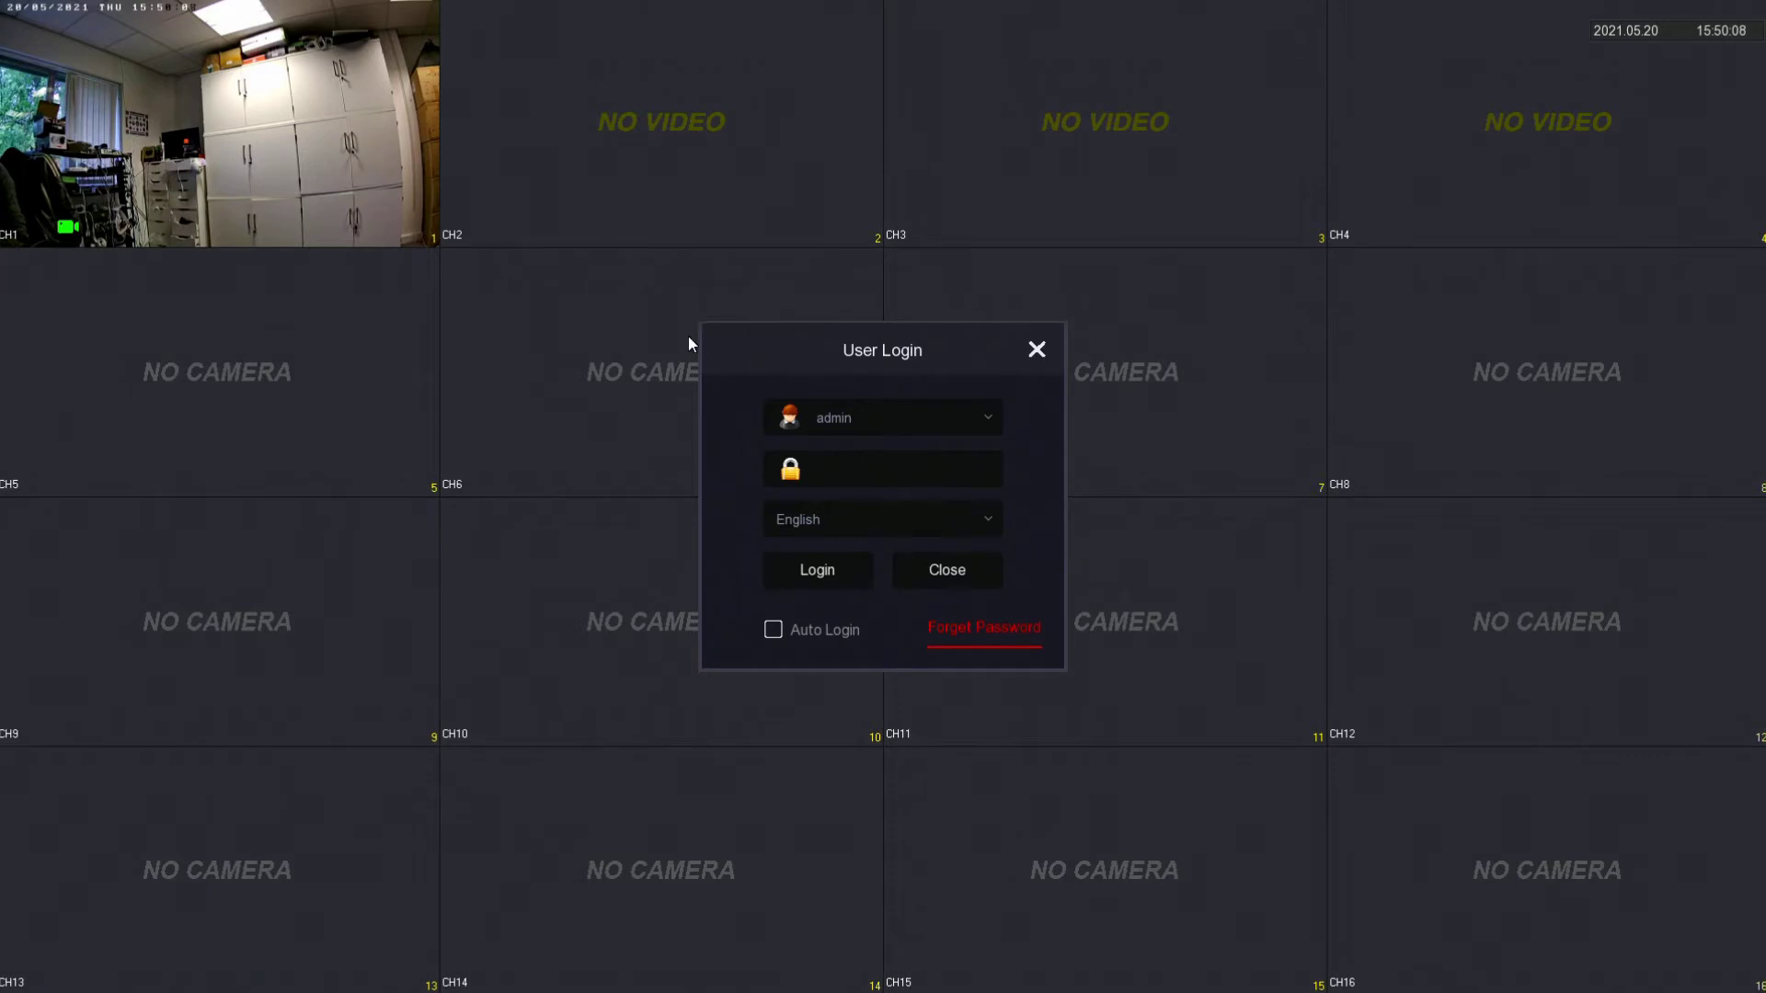
left_click(830, 462)
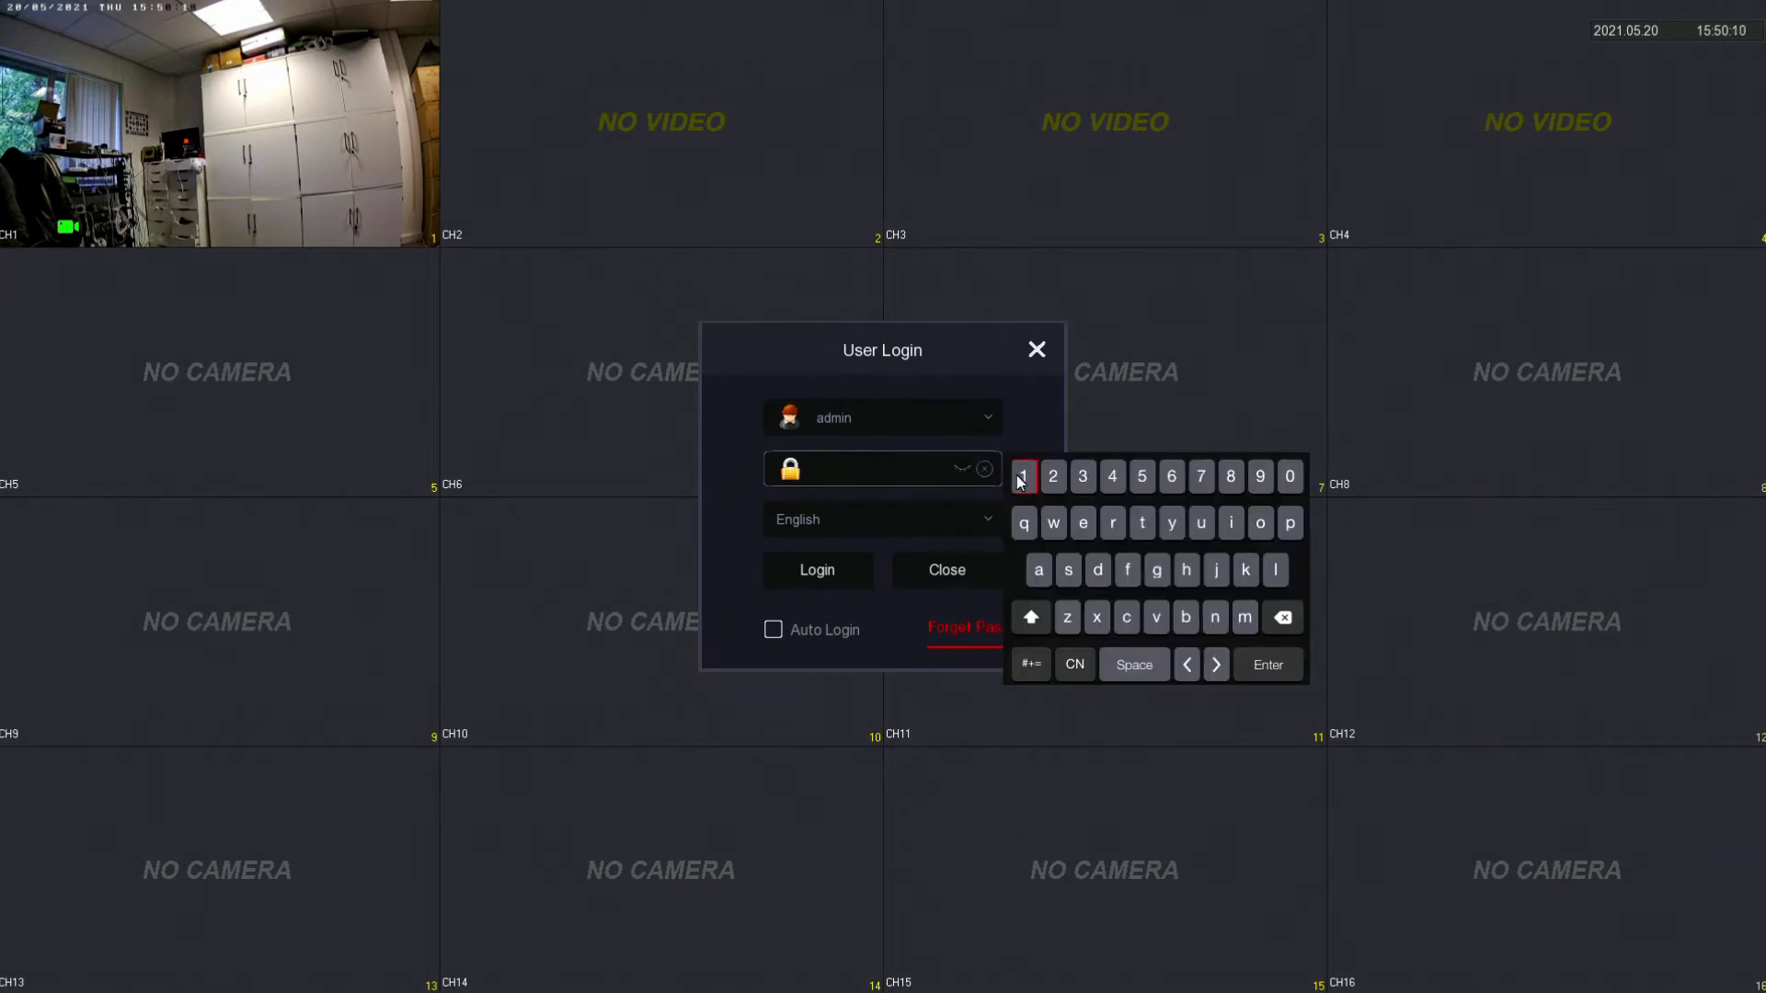
left_click(1054, 477)
left_click(1082, 477)
left_click(1113, 476)
left_click(1142, 477)
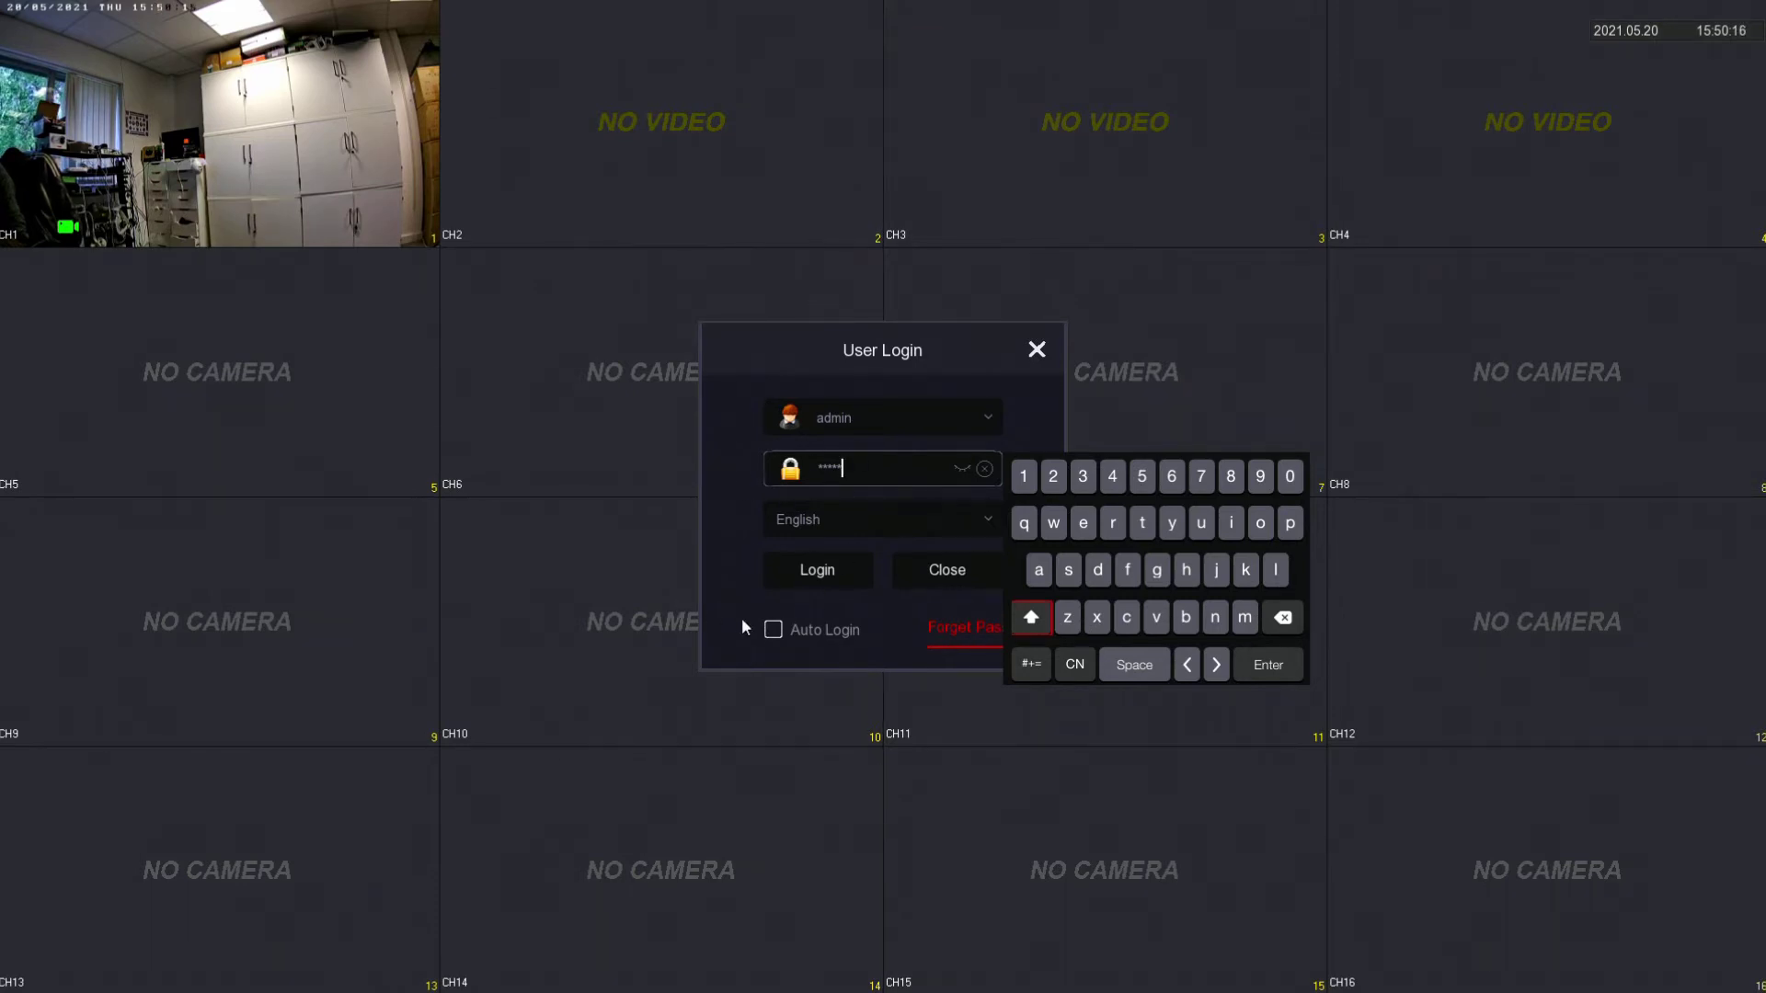
Turn on Auto Login, log in, and choose Modify Later for the weak password
left_click(772, 630)
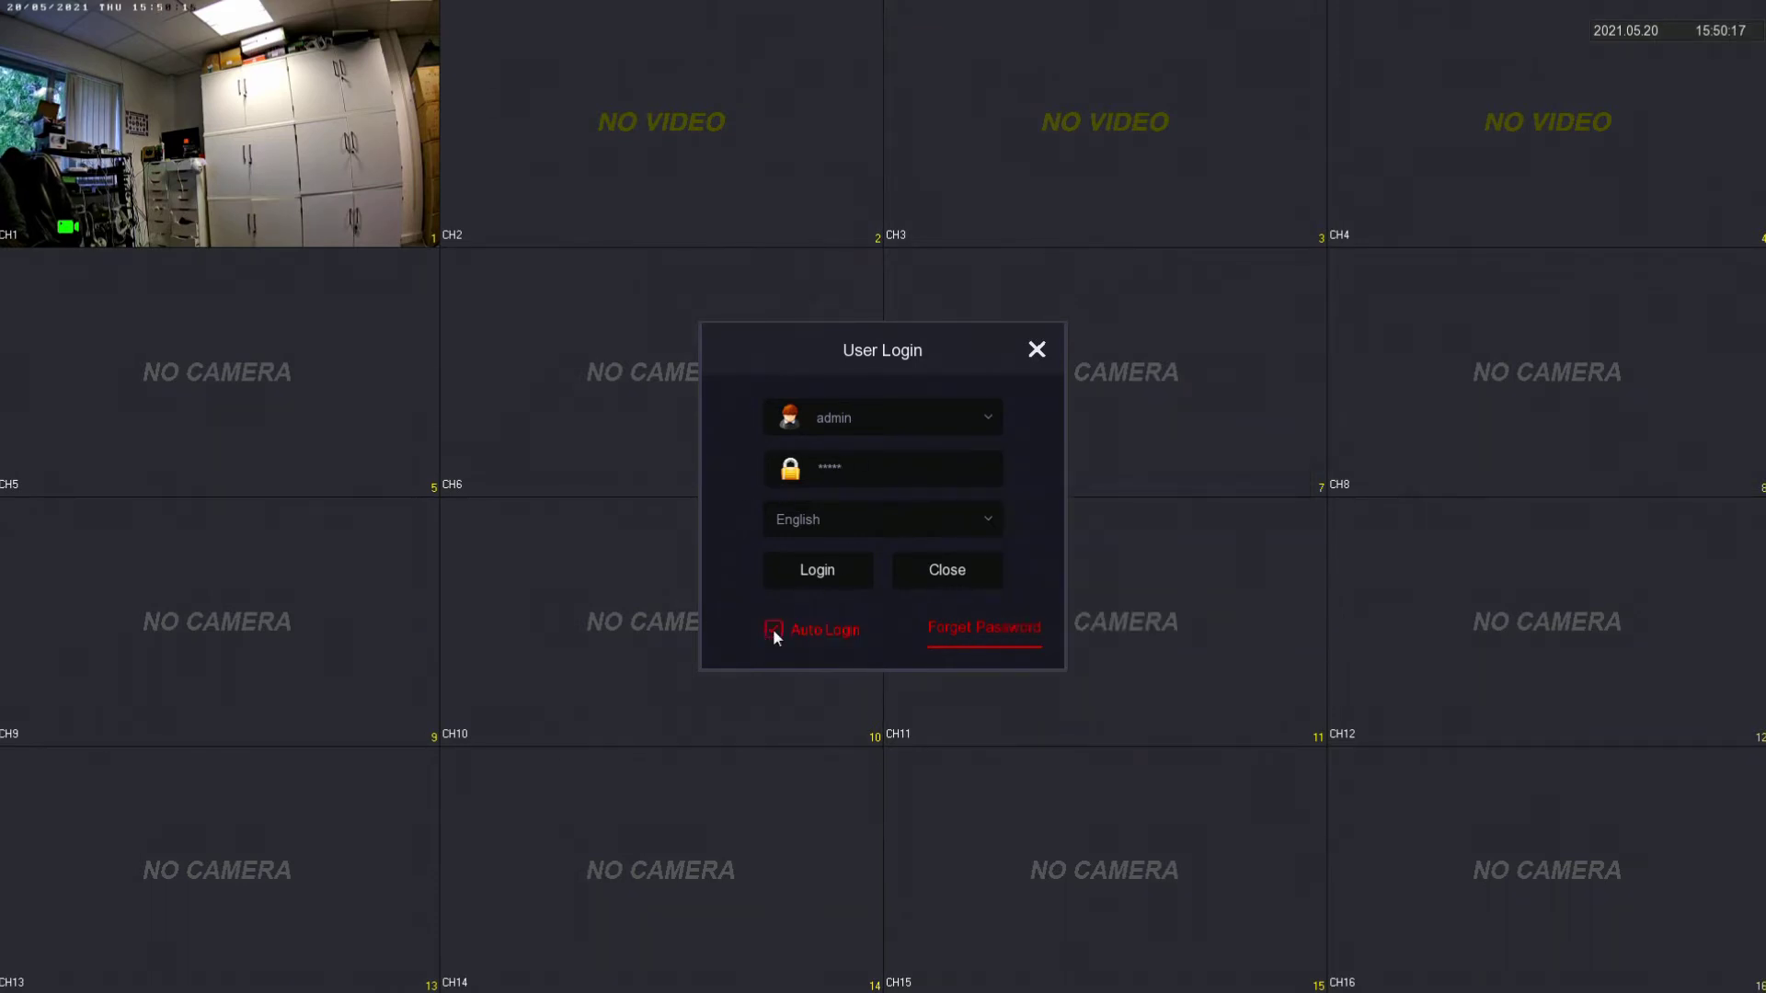
left_click(817, 572)
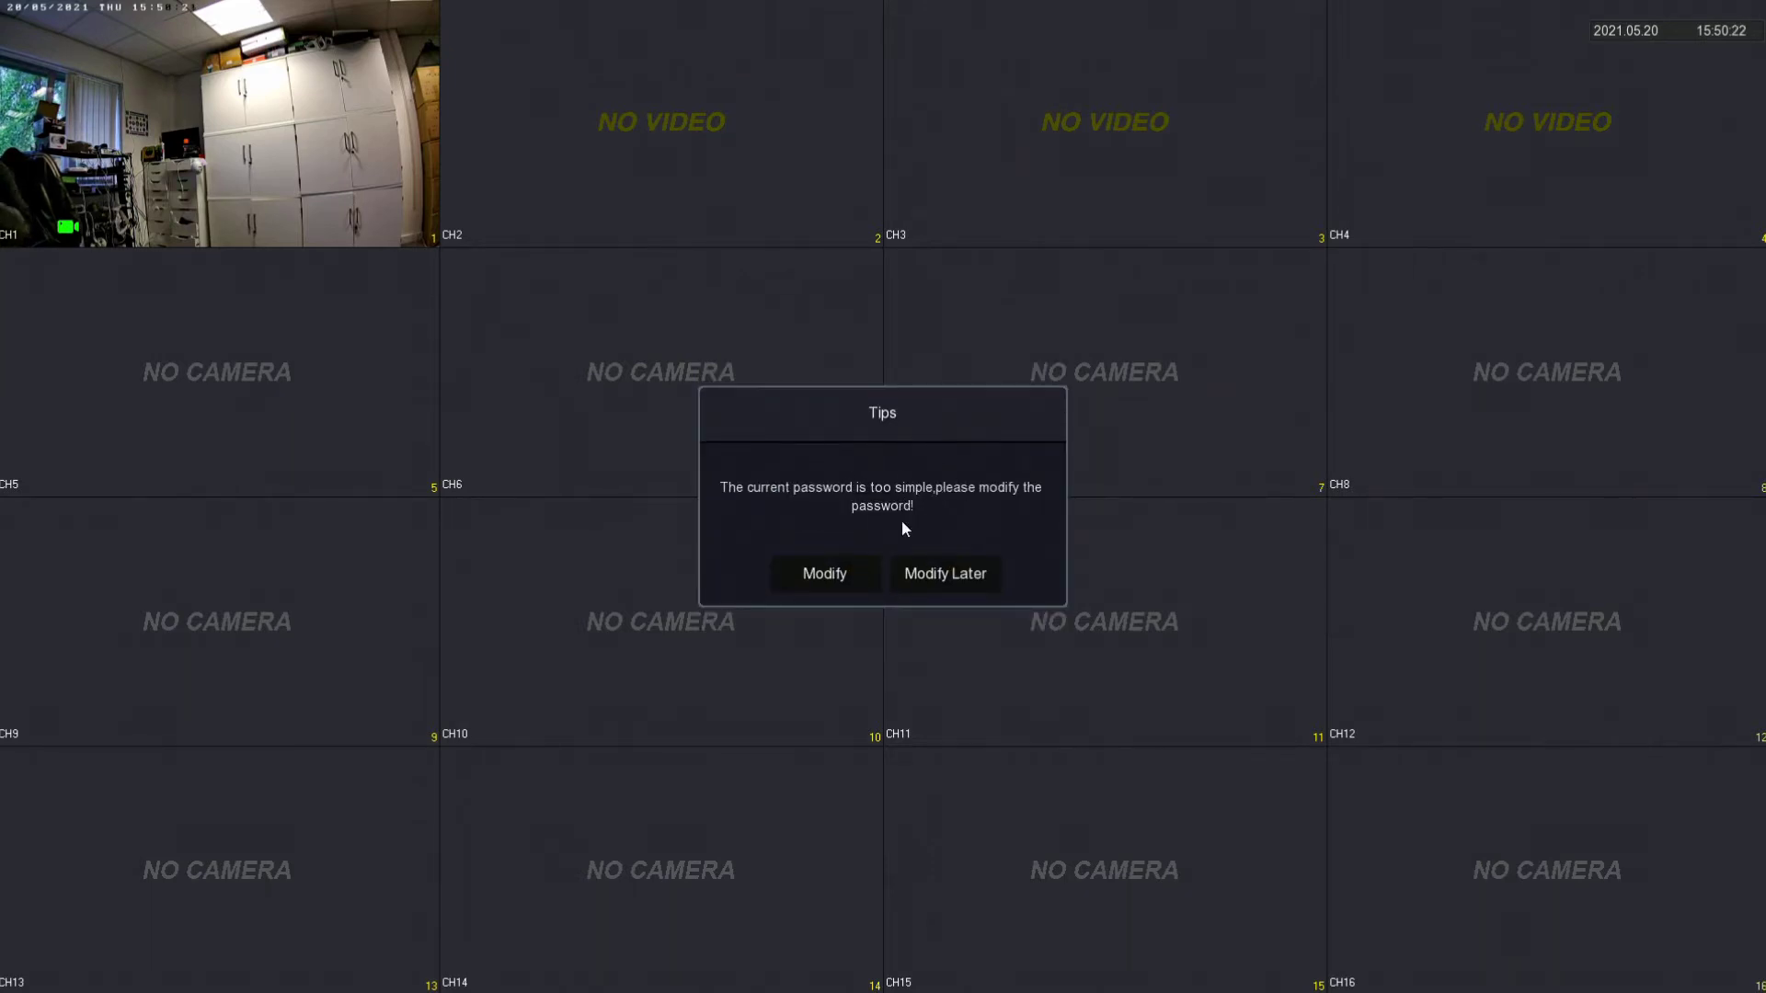
left_click(937, 565)
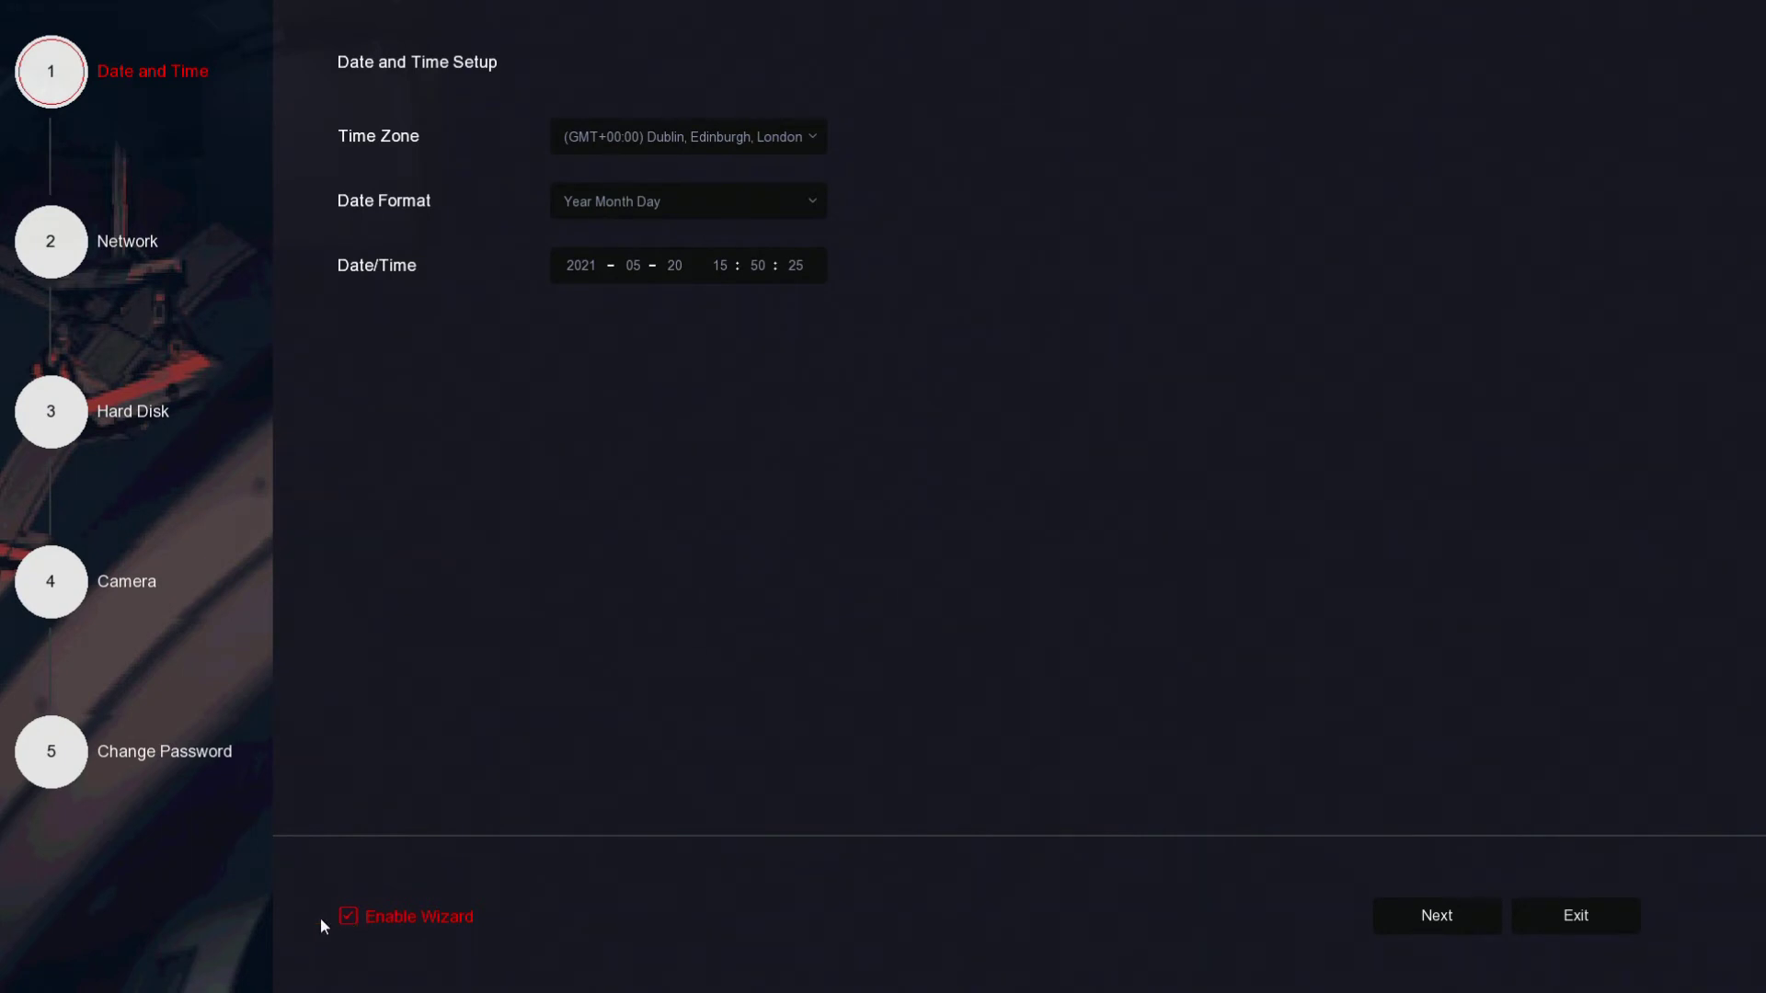
Untick Enable Wizard on the Date and Time page, then exit and confirm
left_click(349, 917)
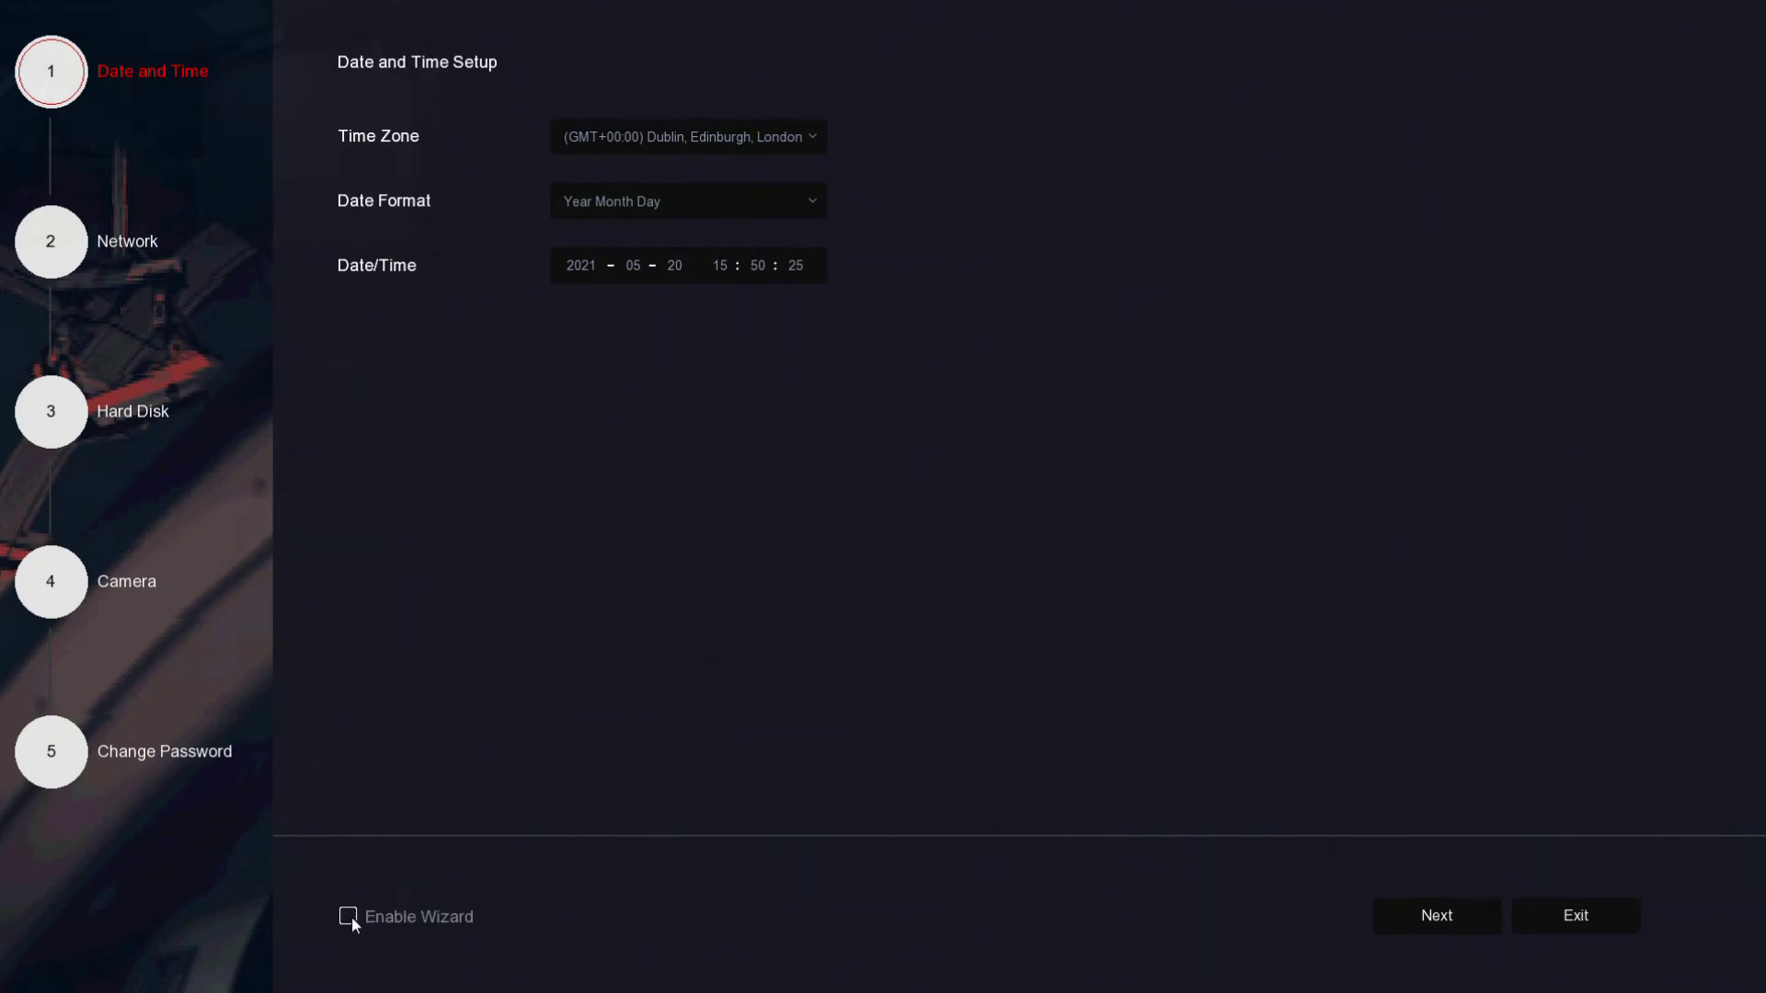
left_click(1575, 915)
left_click(842, 574)
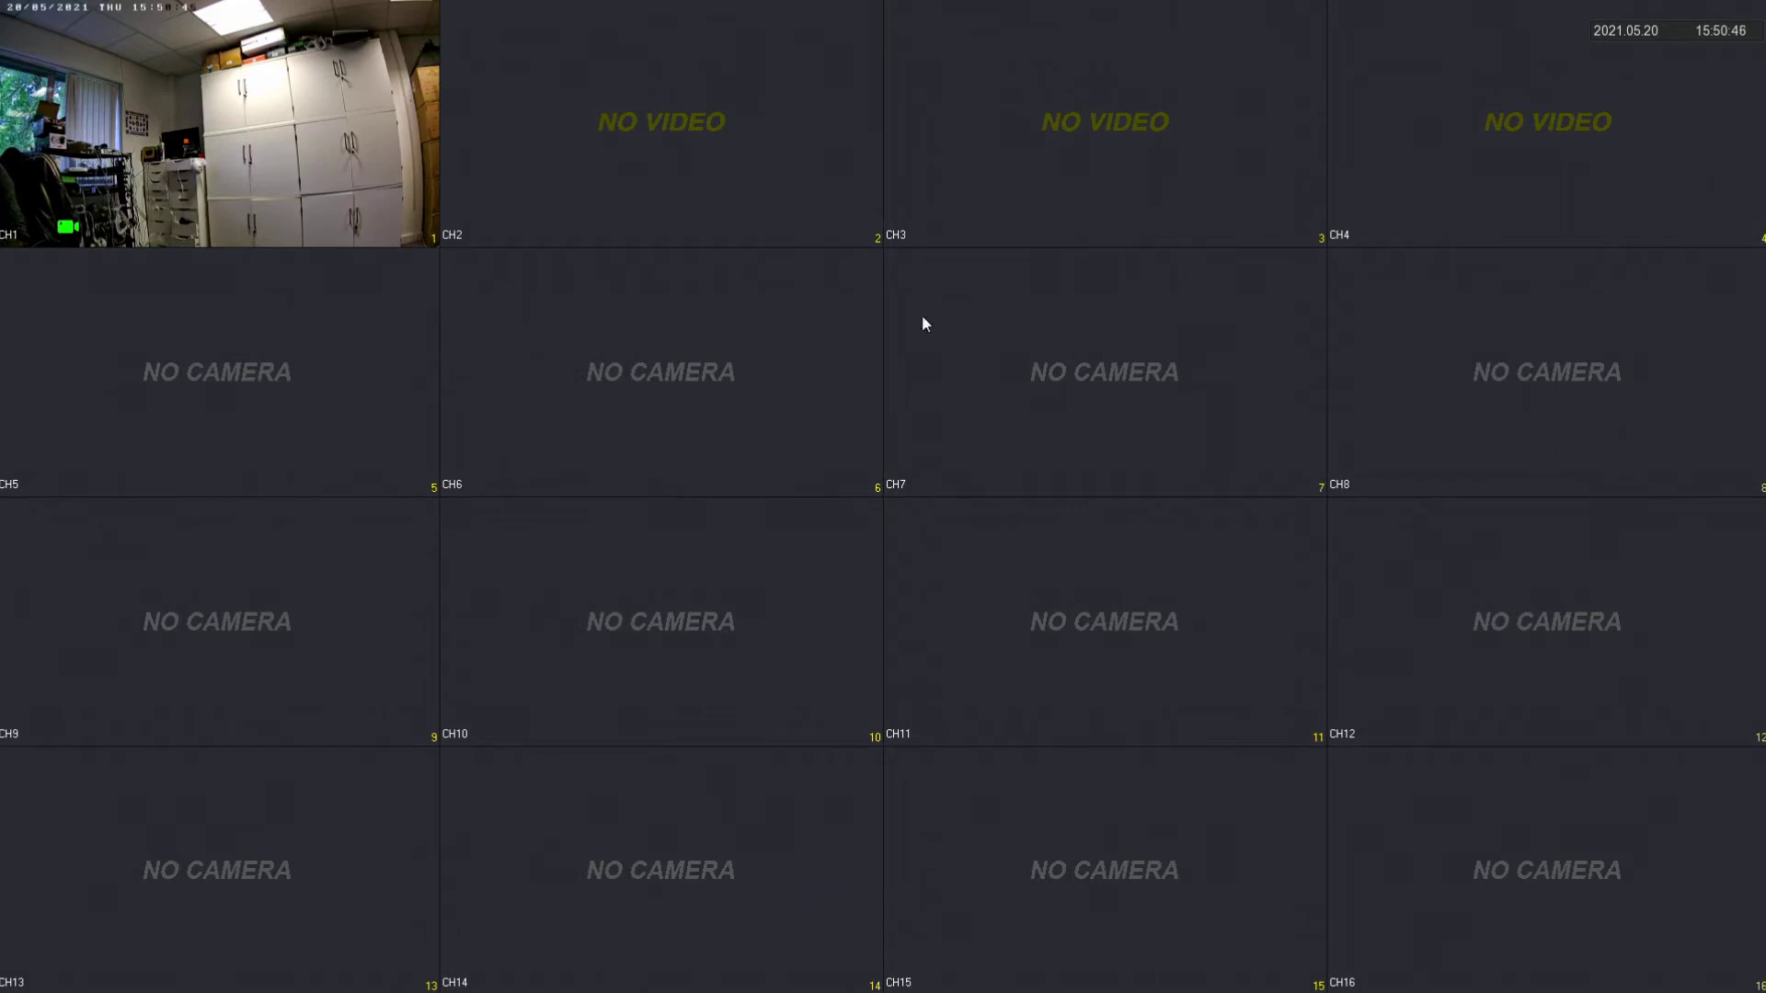
Switch the live view to the 4 Screens layout and select the CH1 tile
right_click(772, 372)
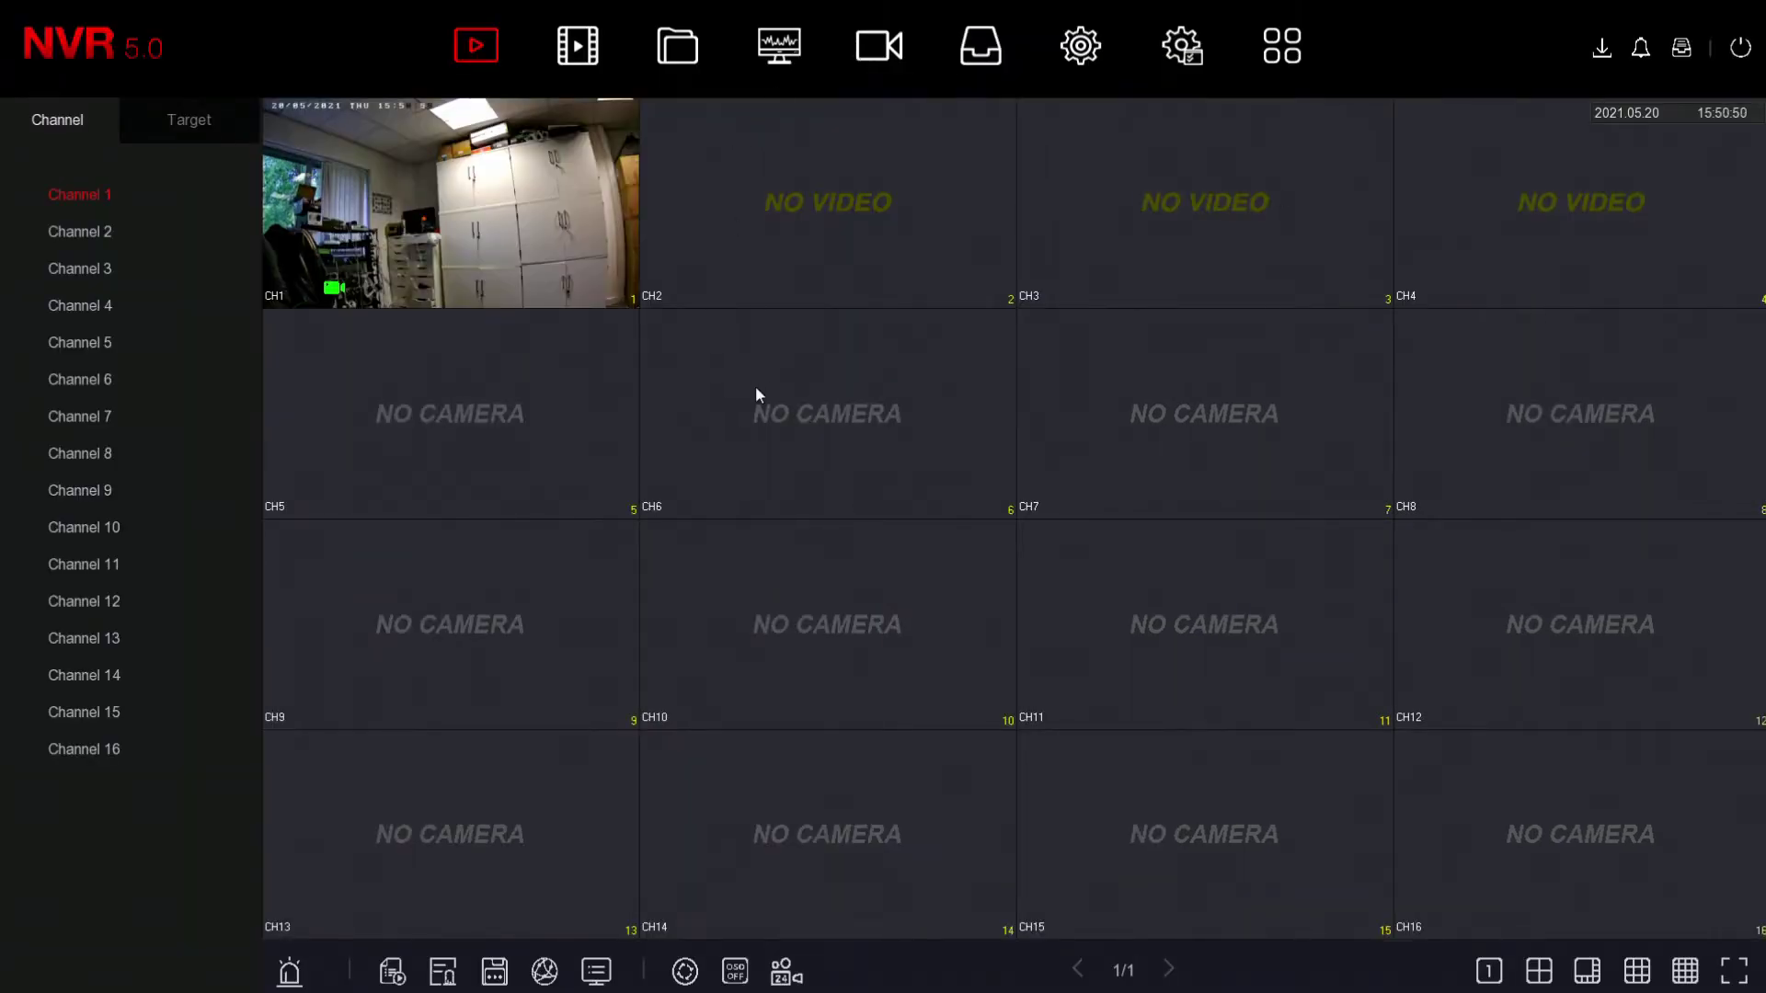
left_click(1539, 970)
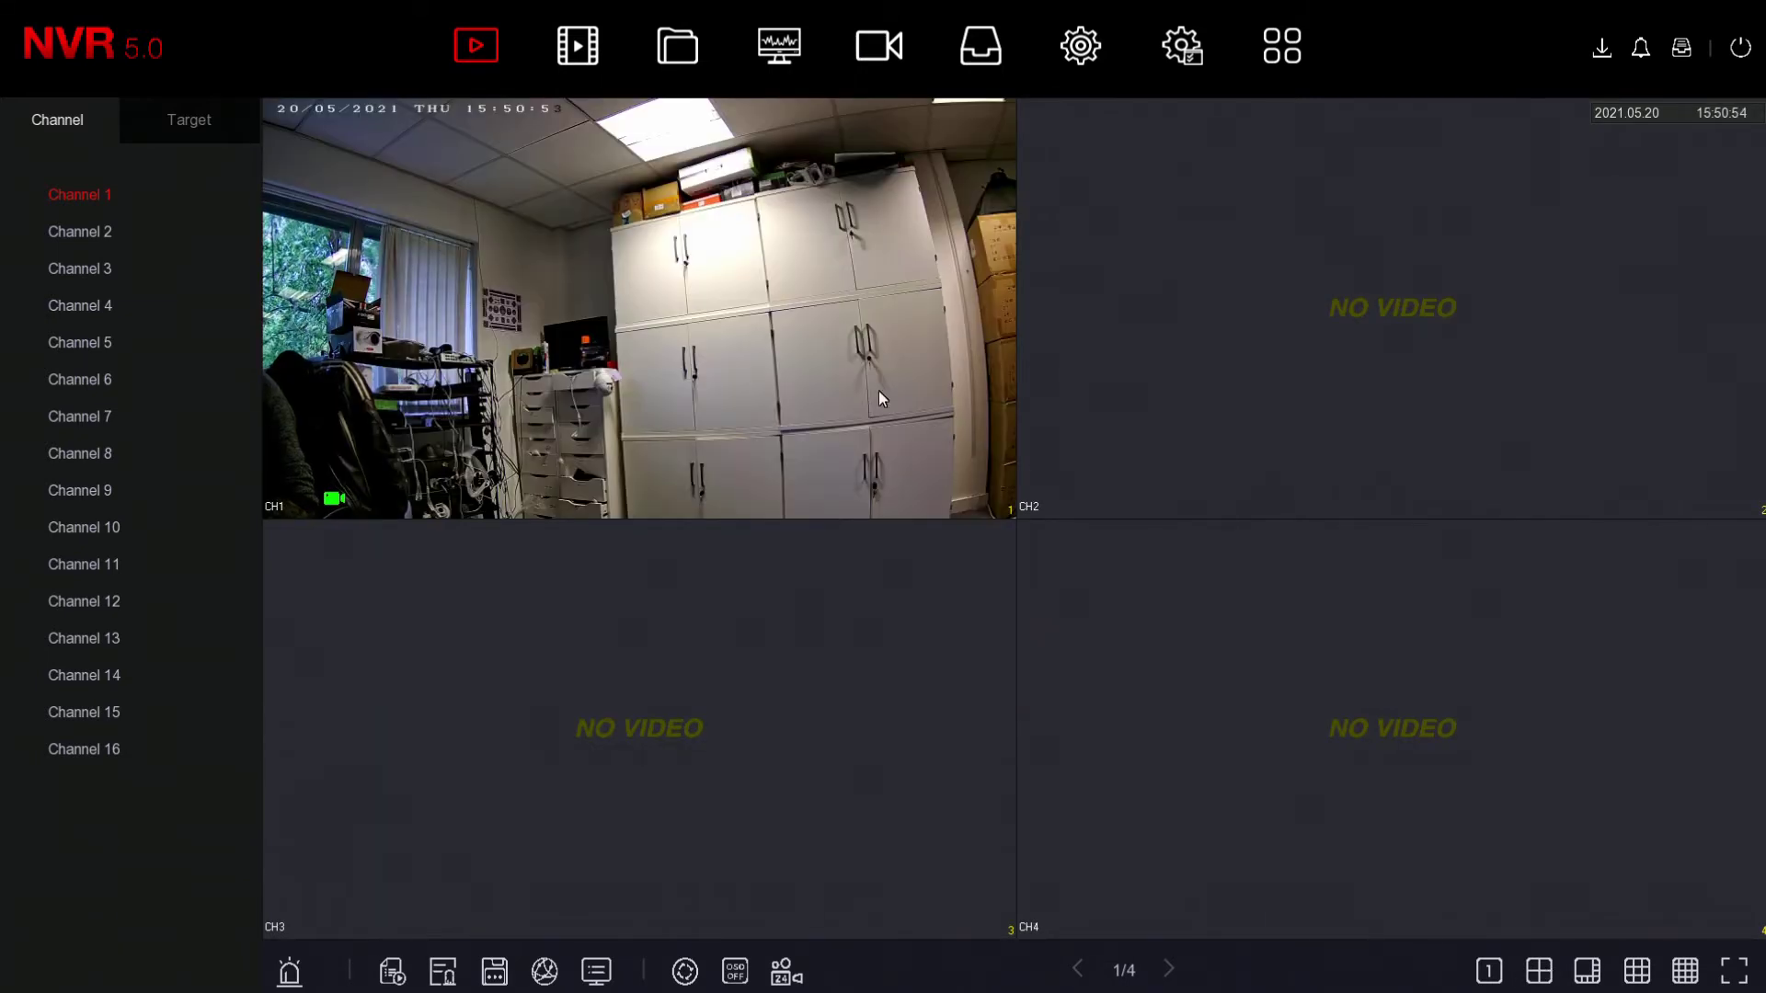
left_click(879, 390)
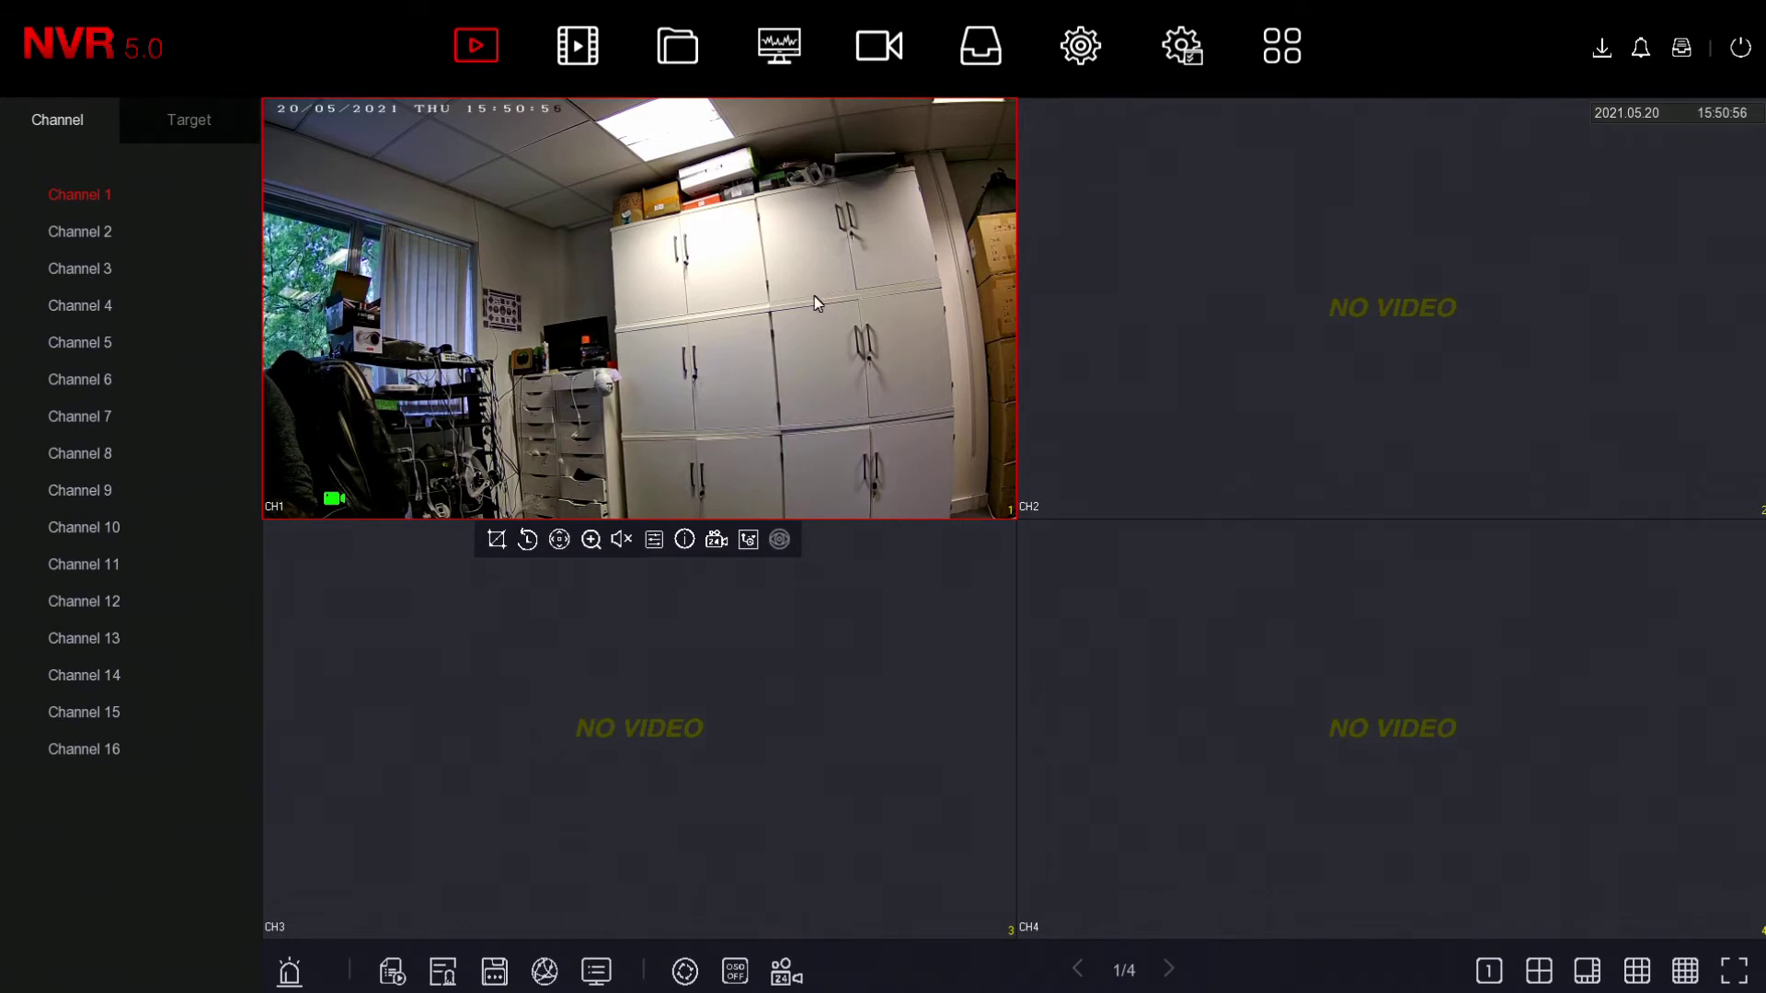
In System > Smart Event, change channel 1 Face sensitivity from Low to High and apply
left_click(1084, 61)
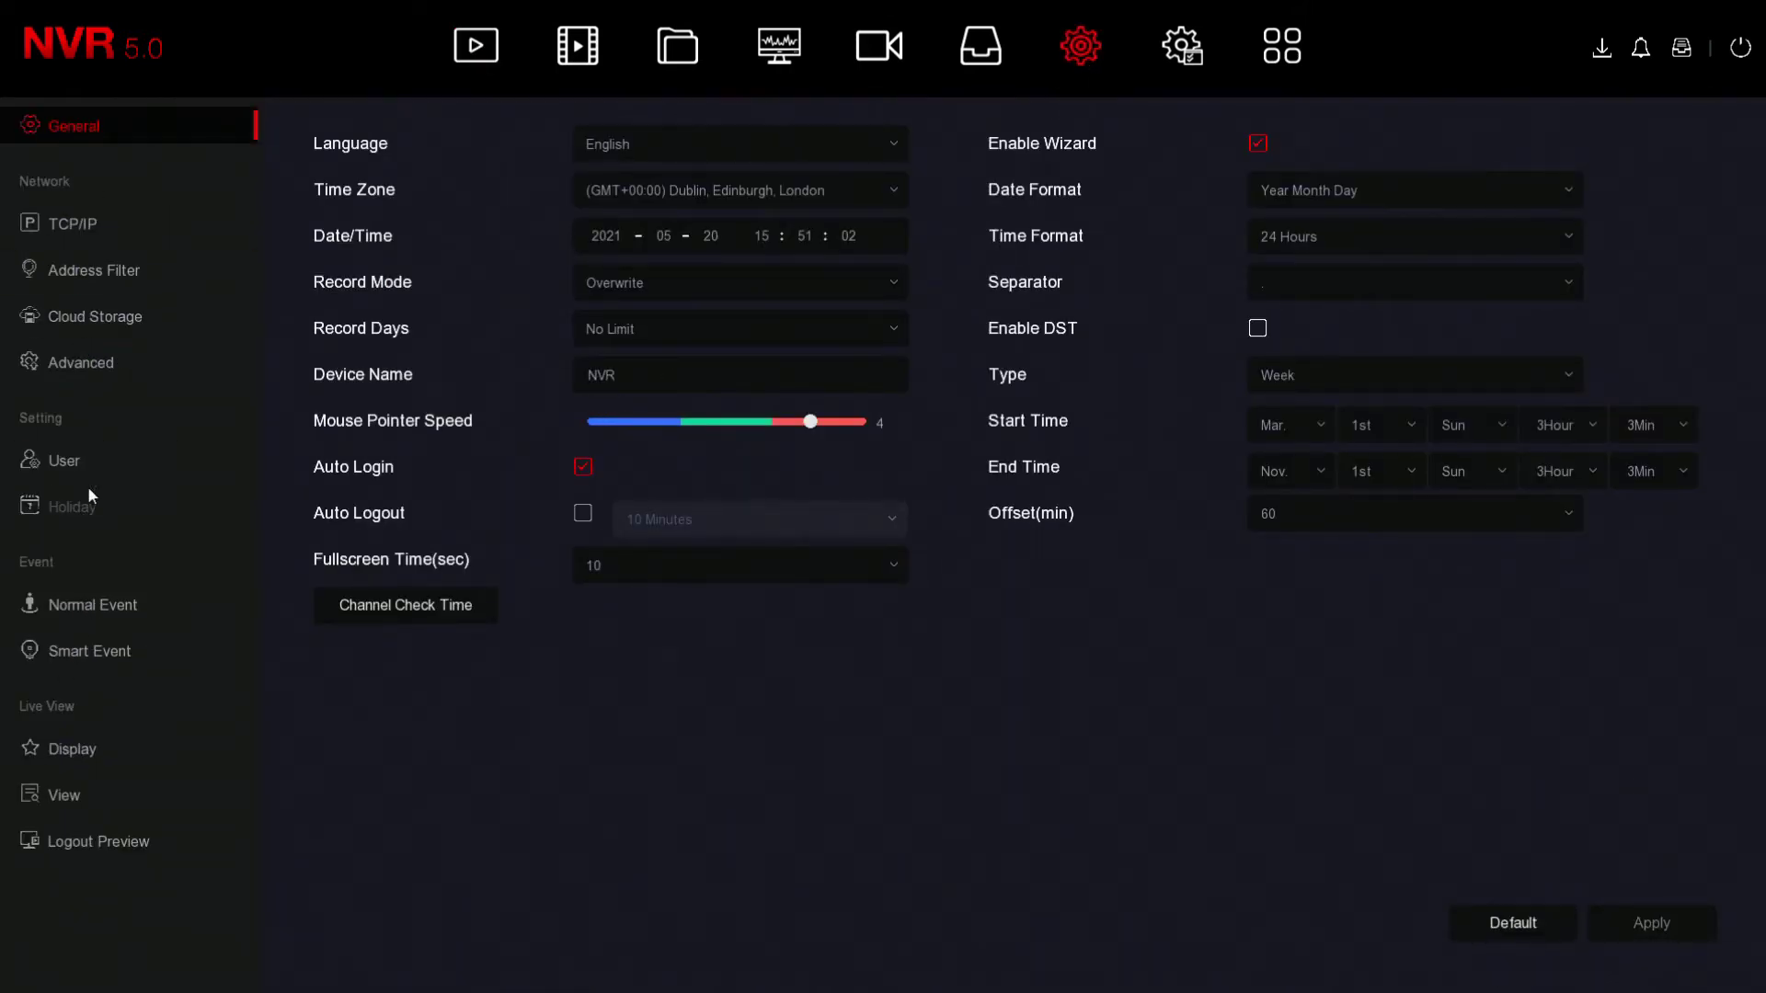
left_click(120, 655)
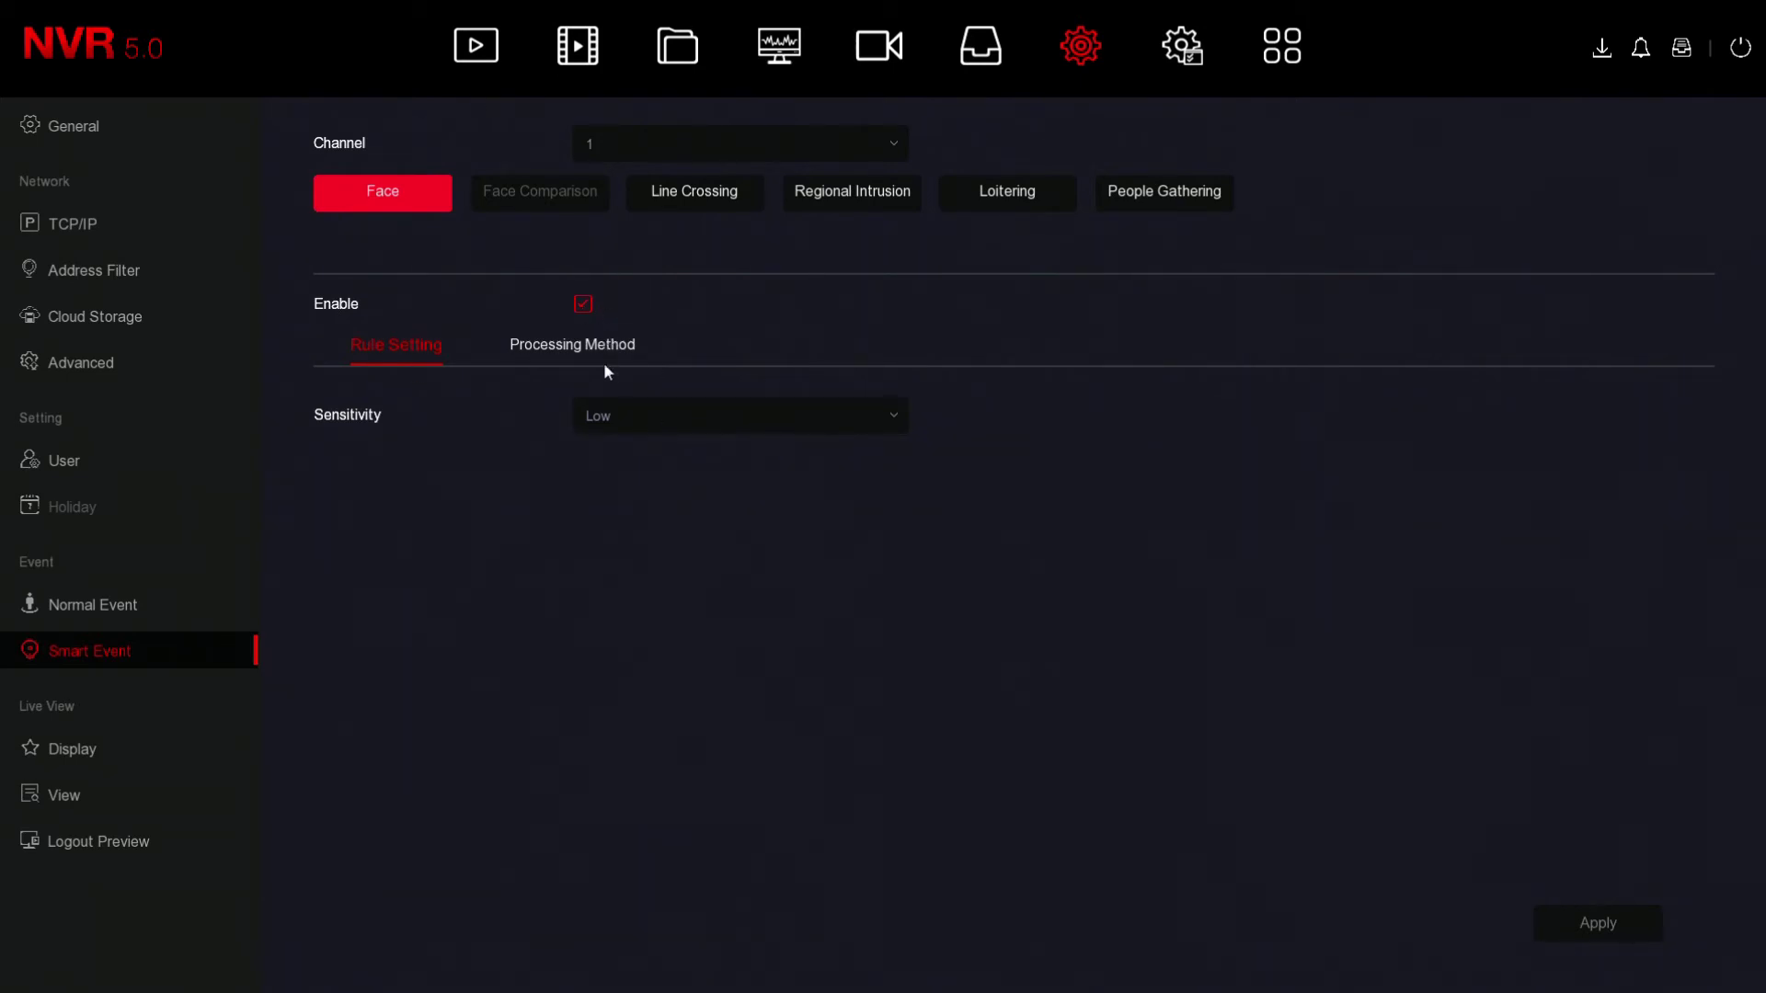
left_click(596, 419)
left_click(619, 533)
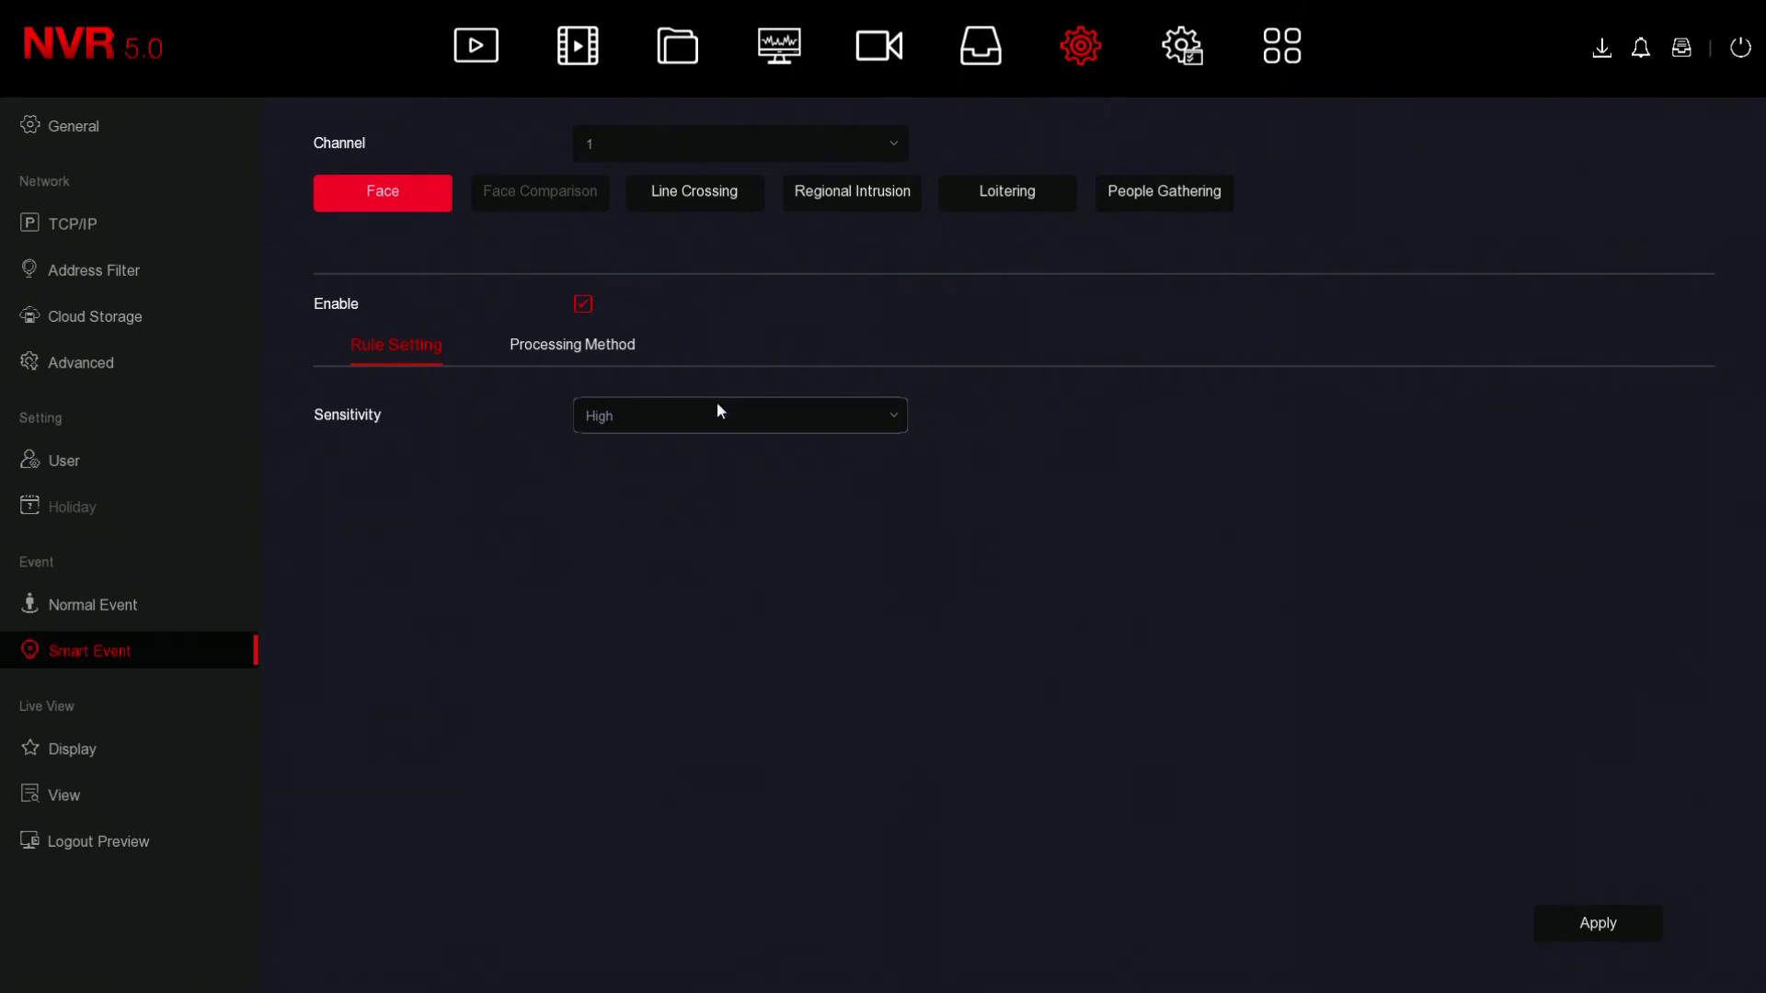
left_click(1588, 922)
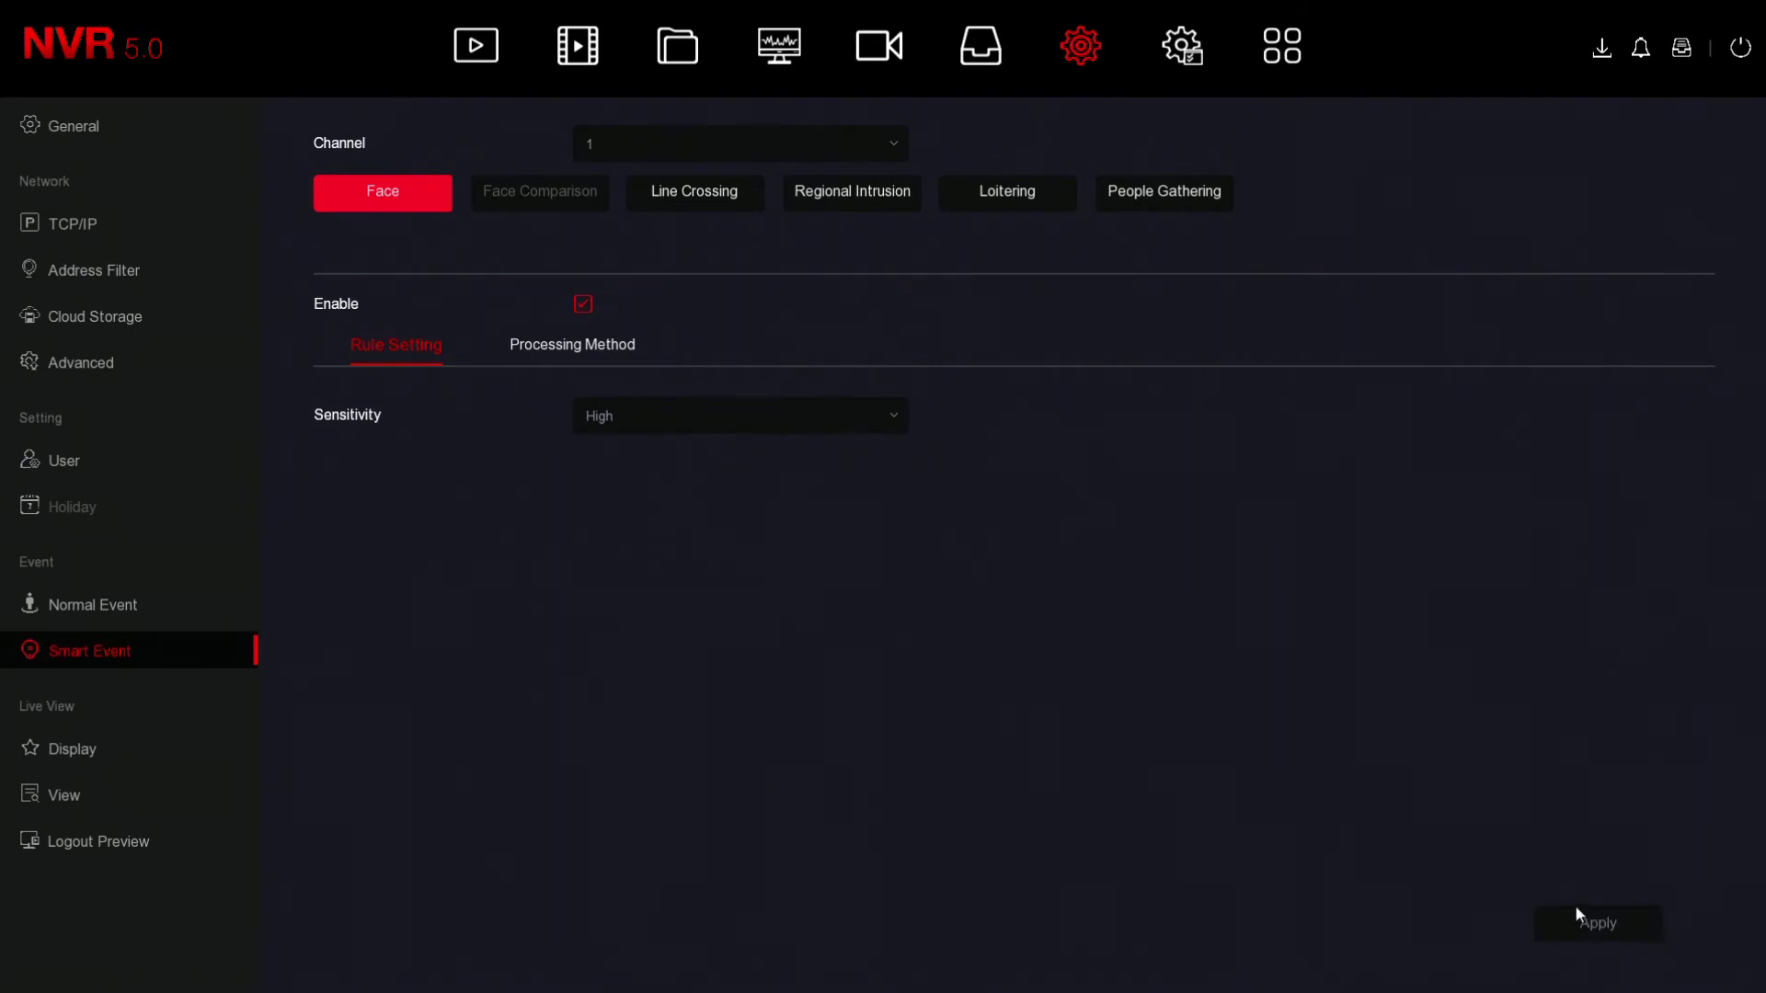
Set face detection's Processing Method to Channel Recording only, with E-mail Notification off, and apply
left_click(586, 356)
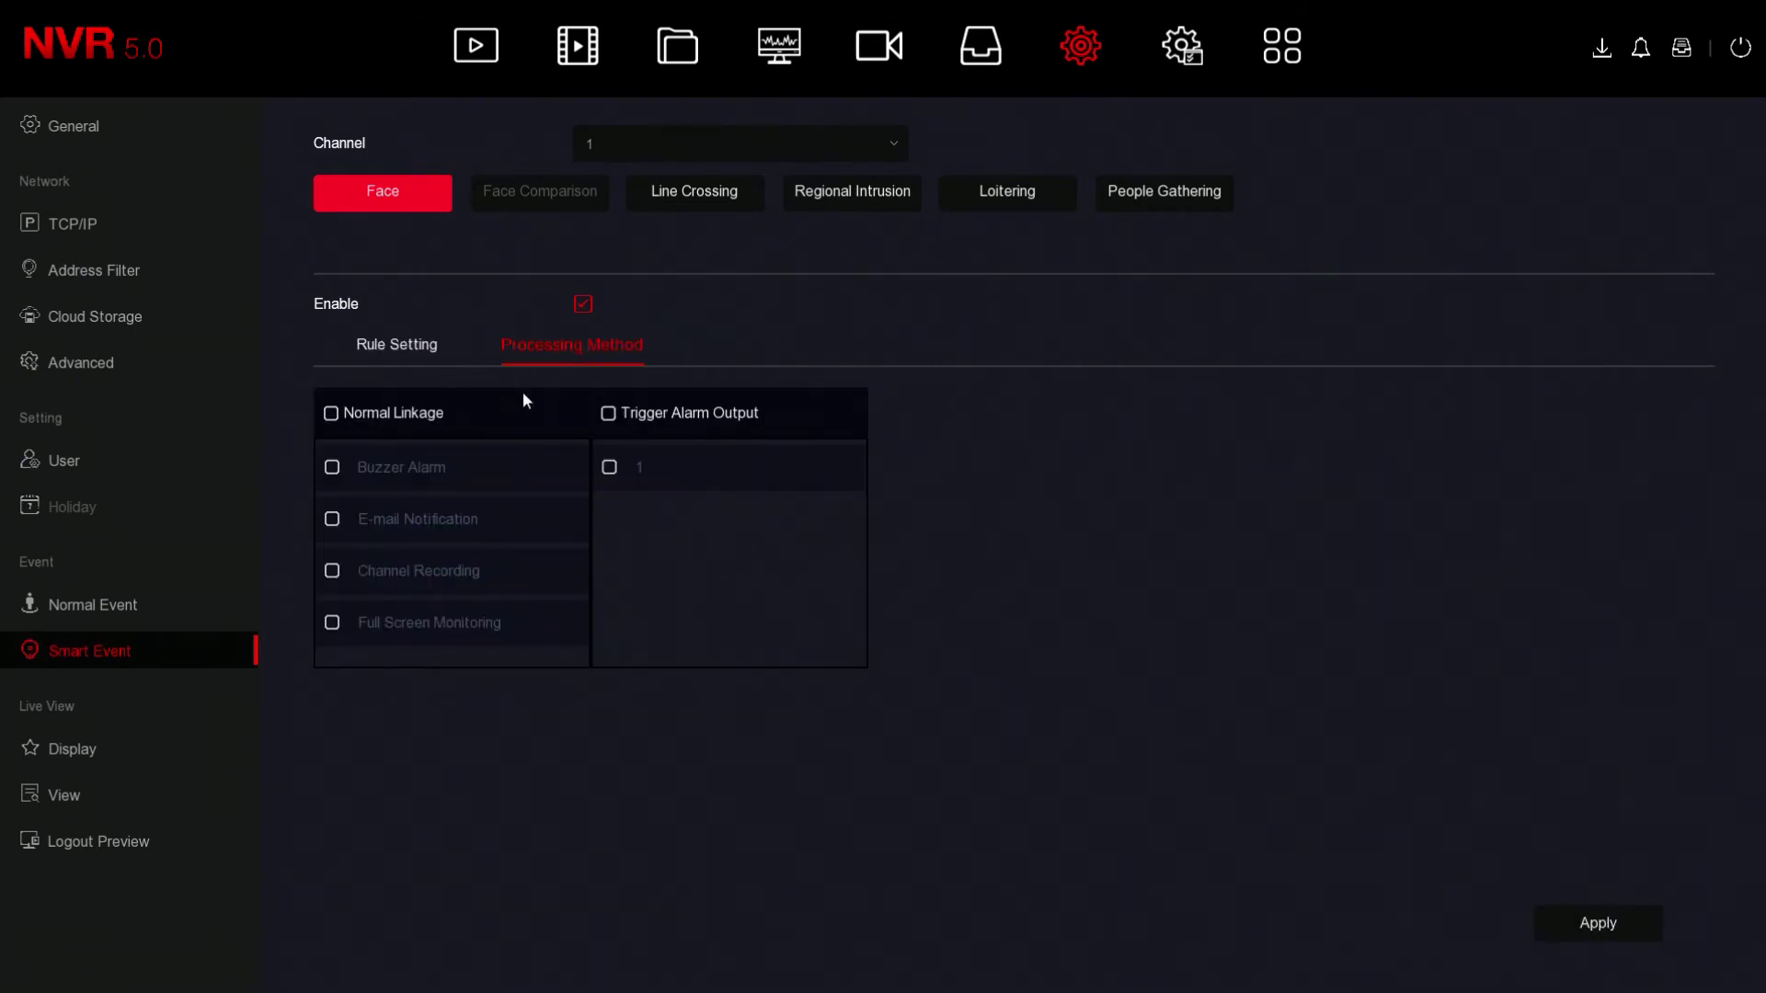
left_click(361, 469)
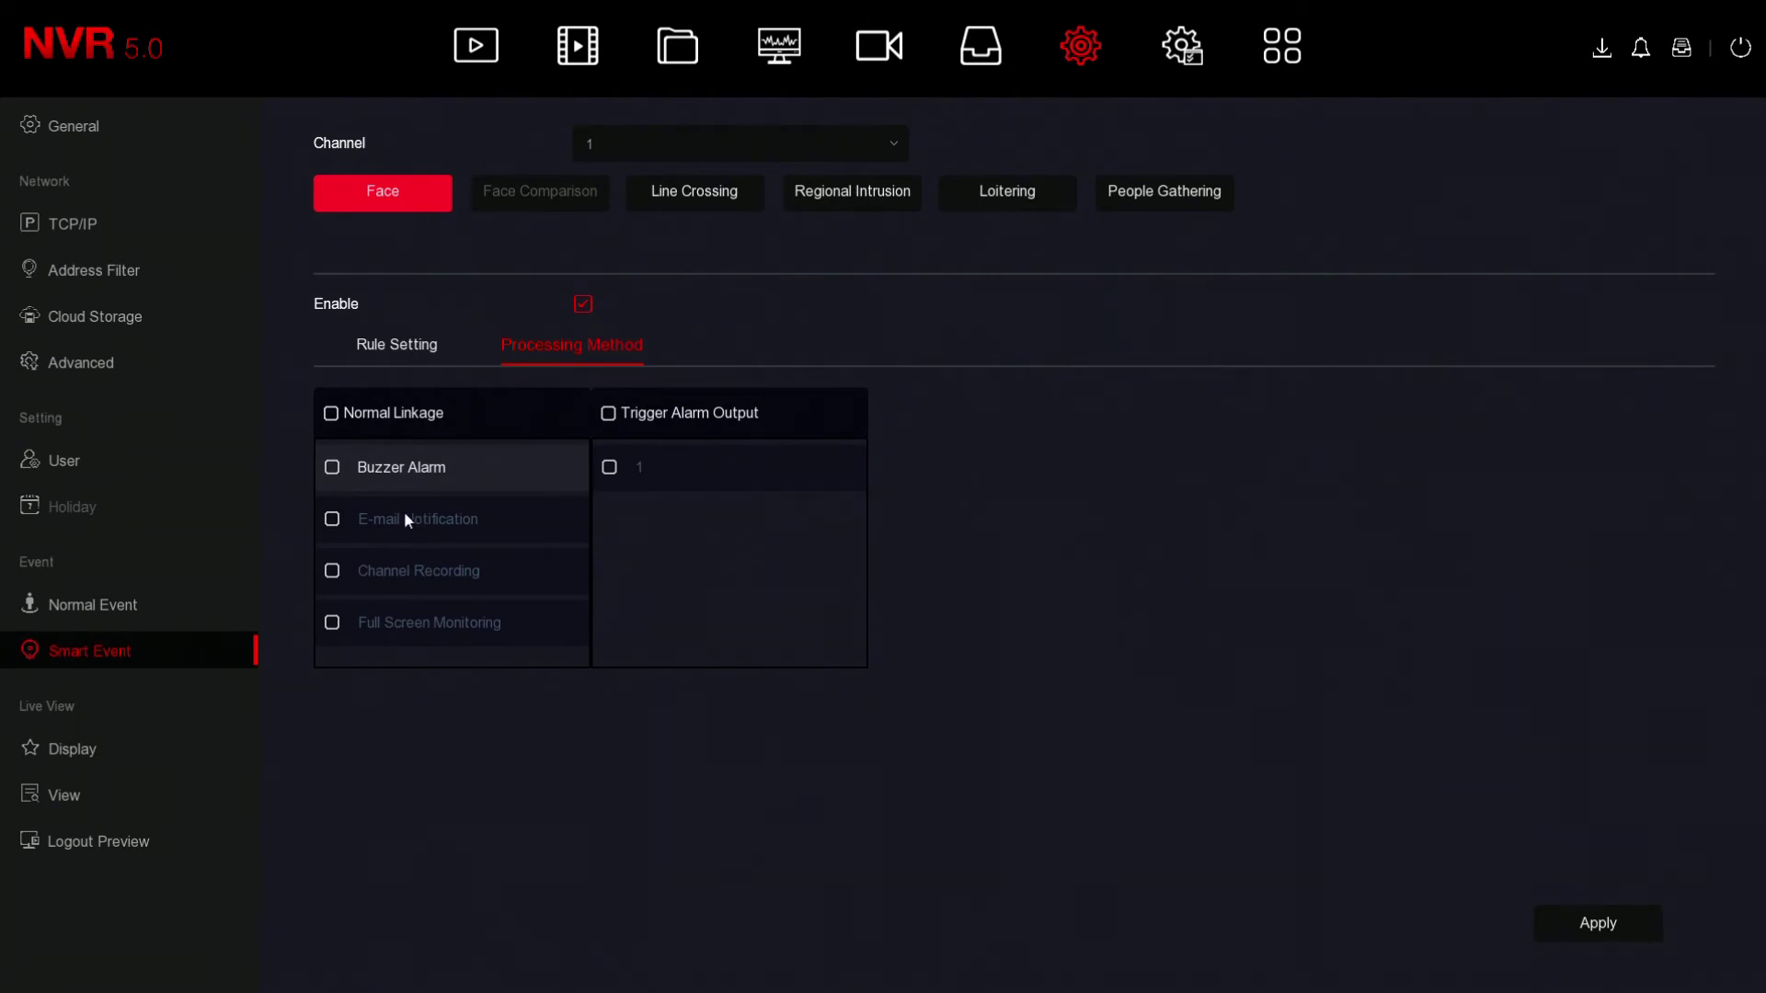
left_click(373, 521)
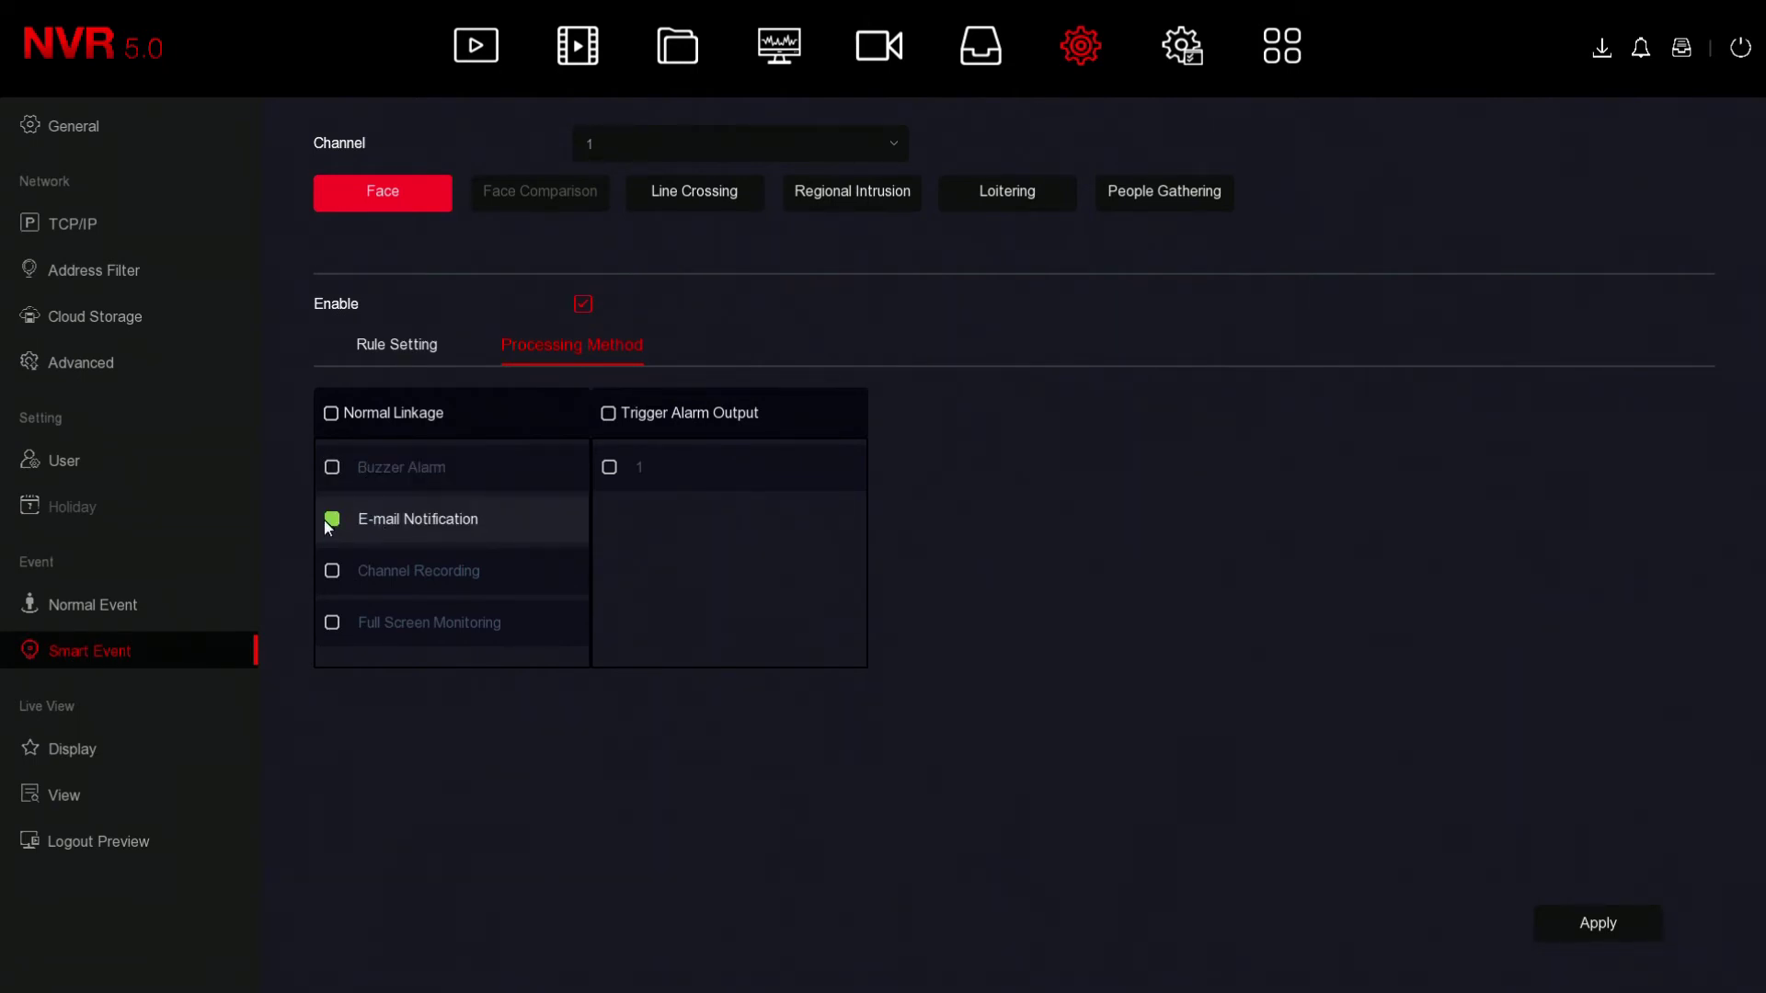
left_click(417, 521)
left_click(370, 575)
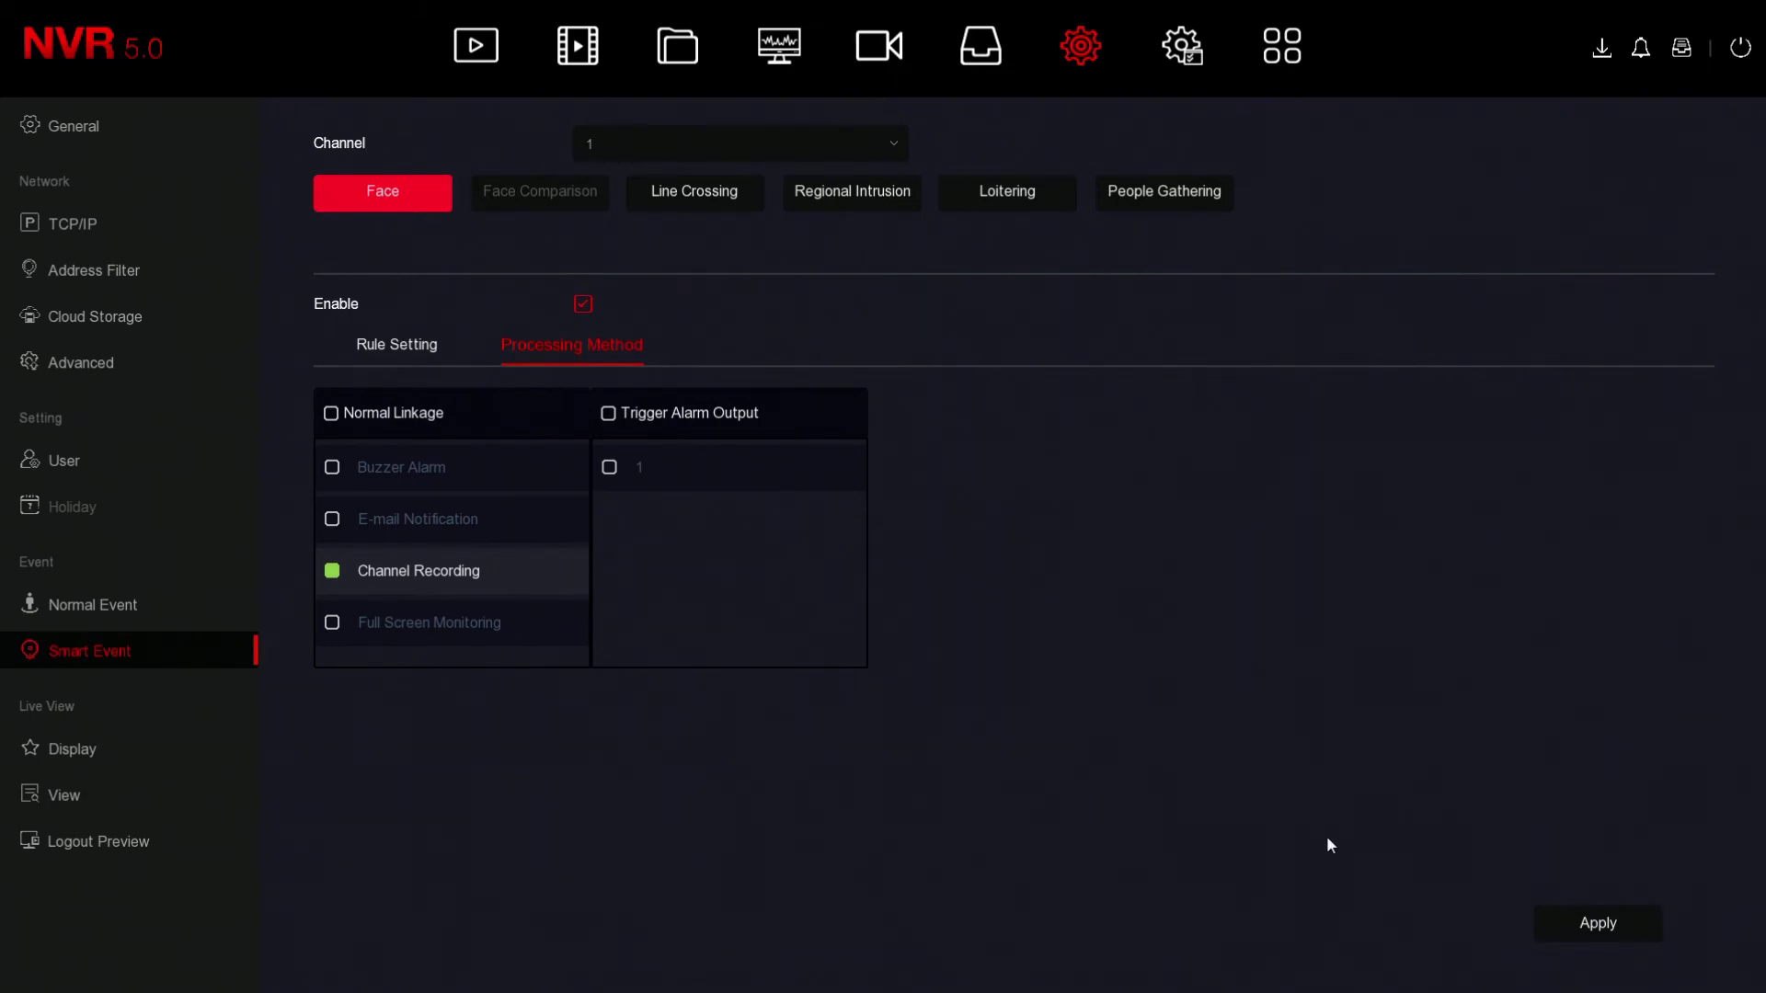
left_click(1547, 915)
left_click(1008, 50)
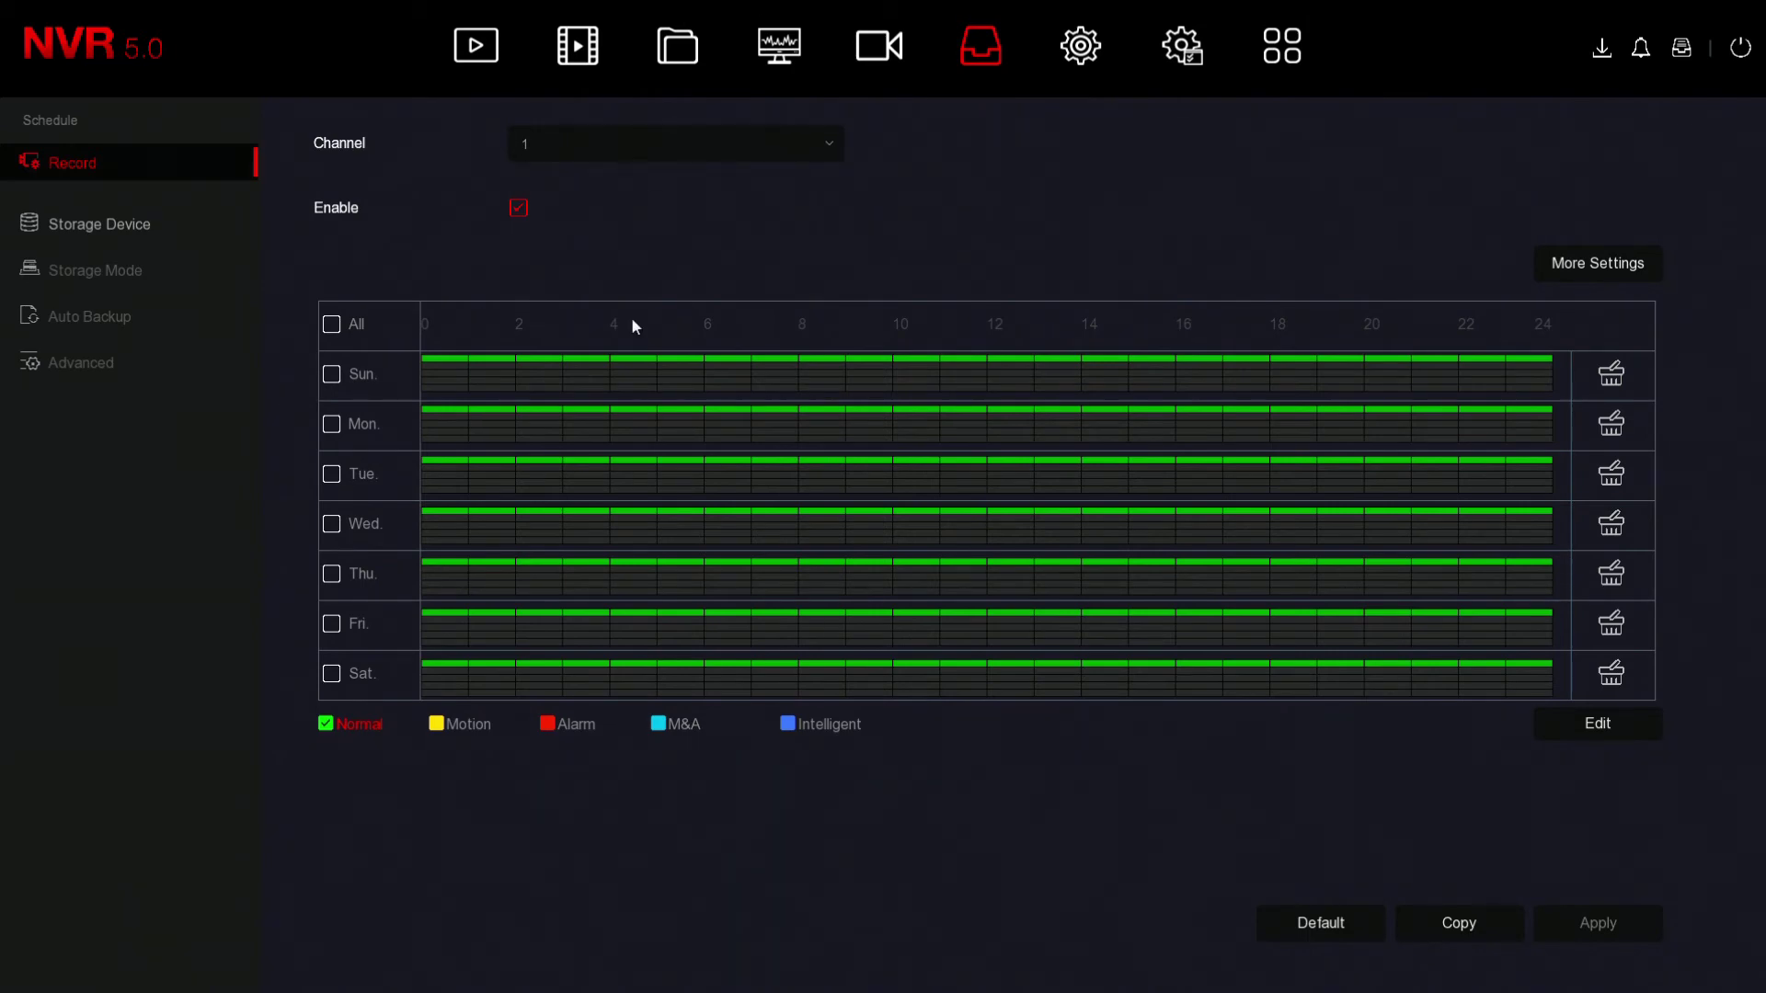
left_click(477, 46)
left_click(605, 379)
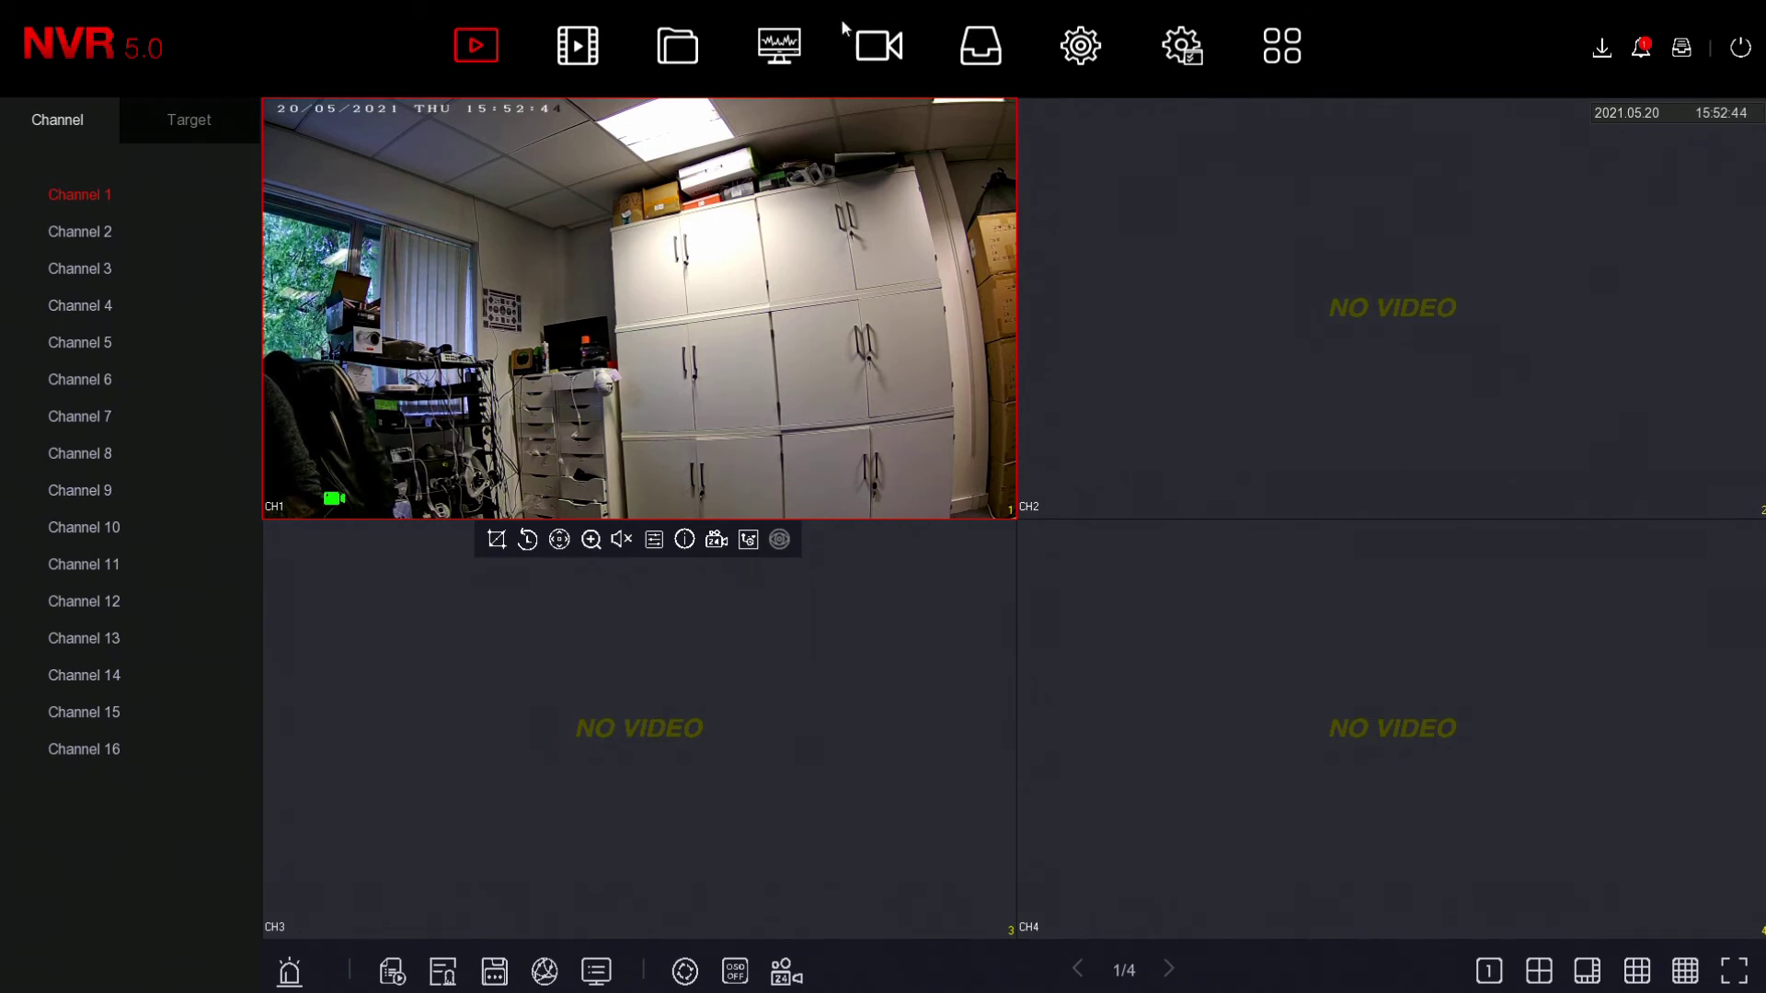
In channel 1's Record More Settings, choose 60 for Post-Record(s) and save
left_click(981, 46)
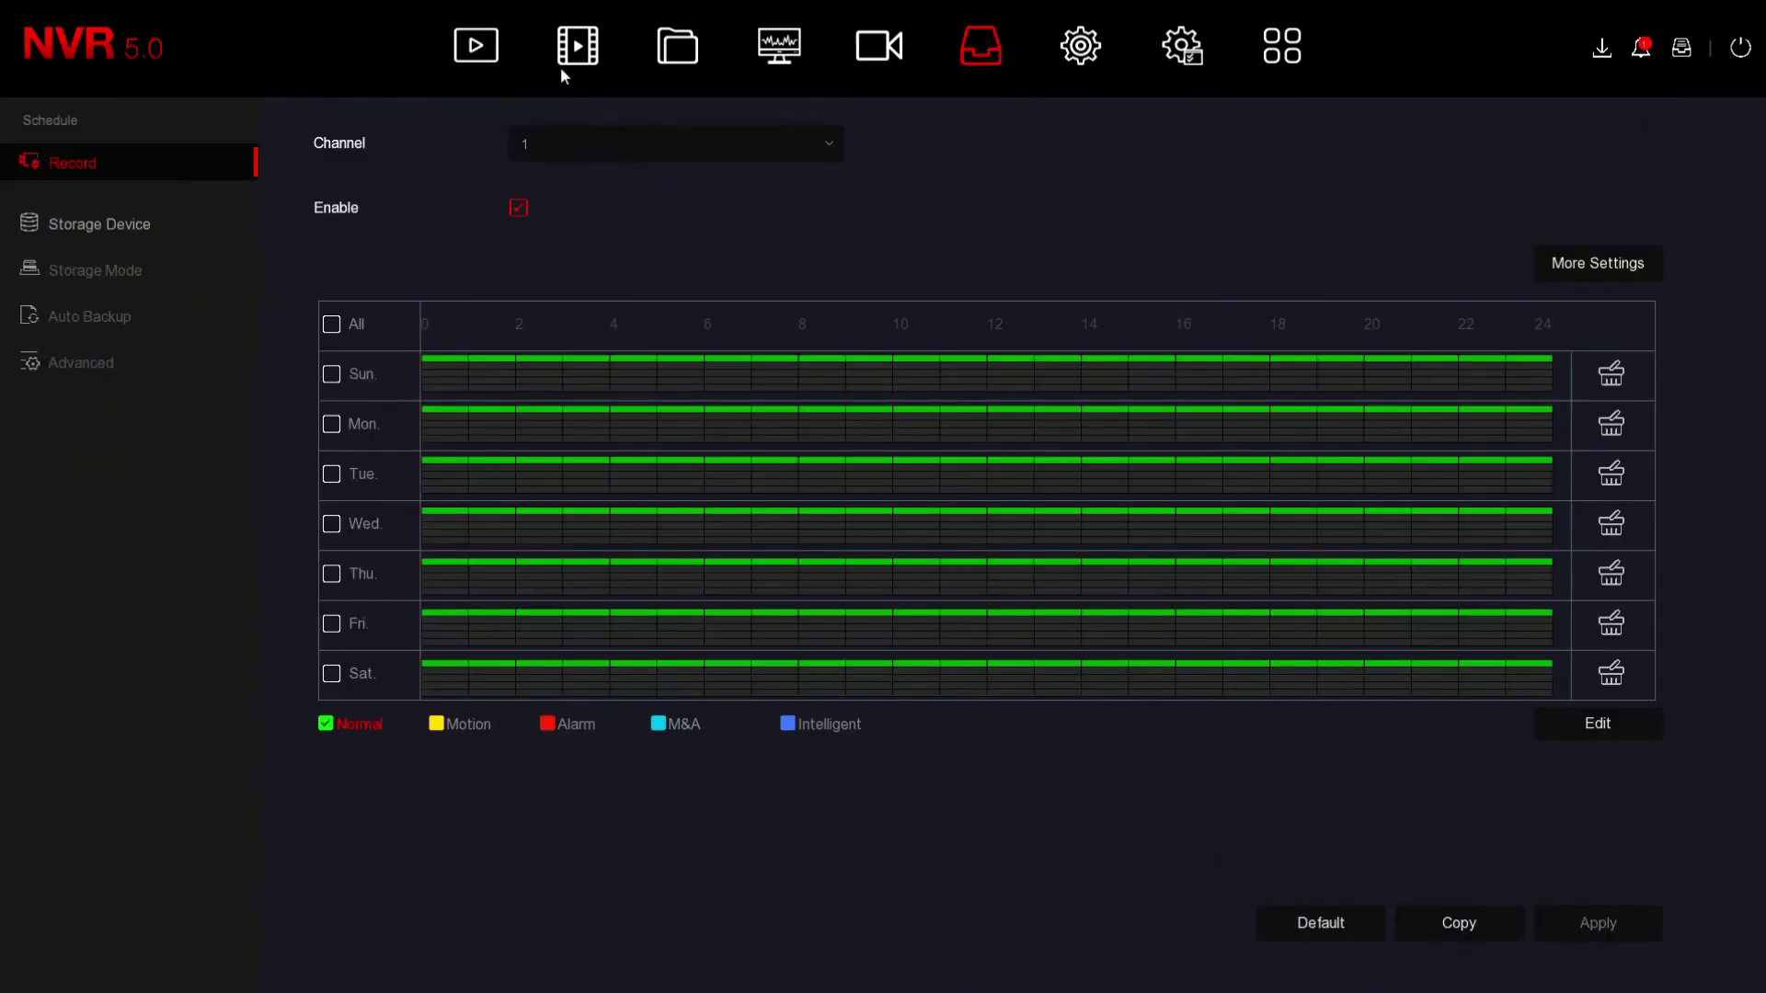
left_click(1608, 252)
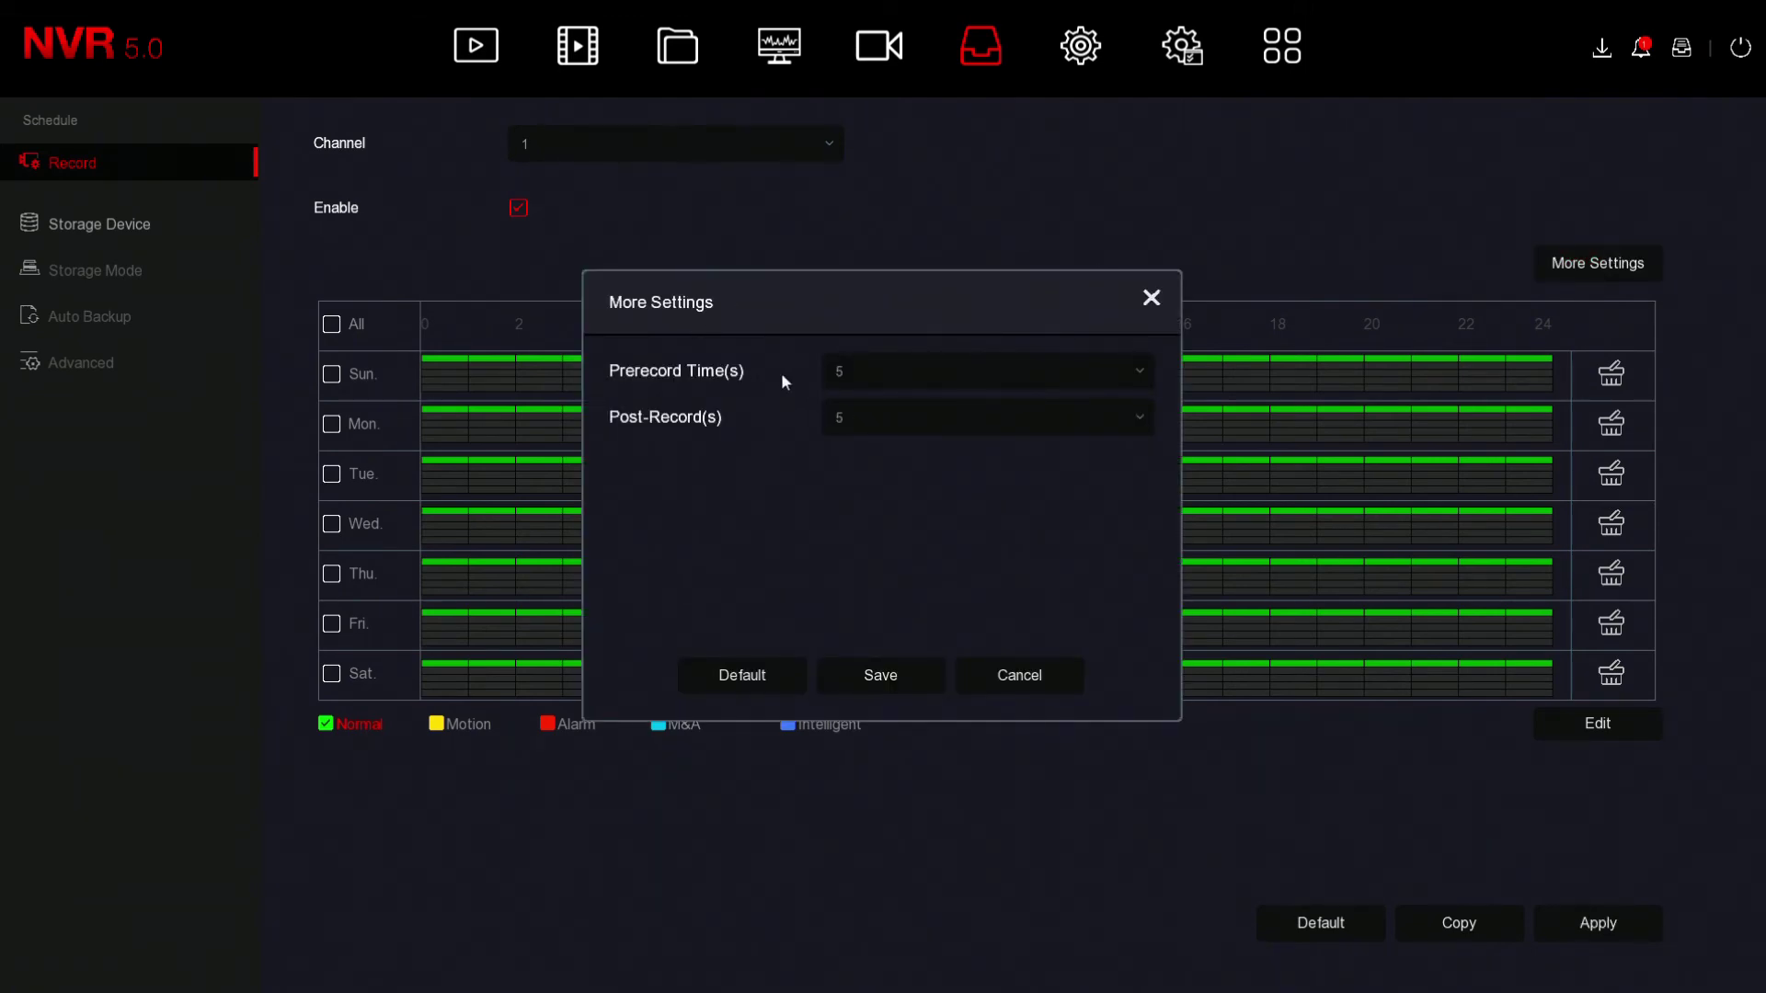
left_click(840, 424)
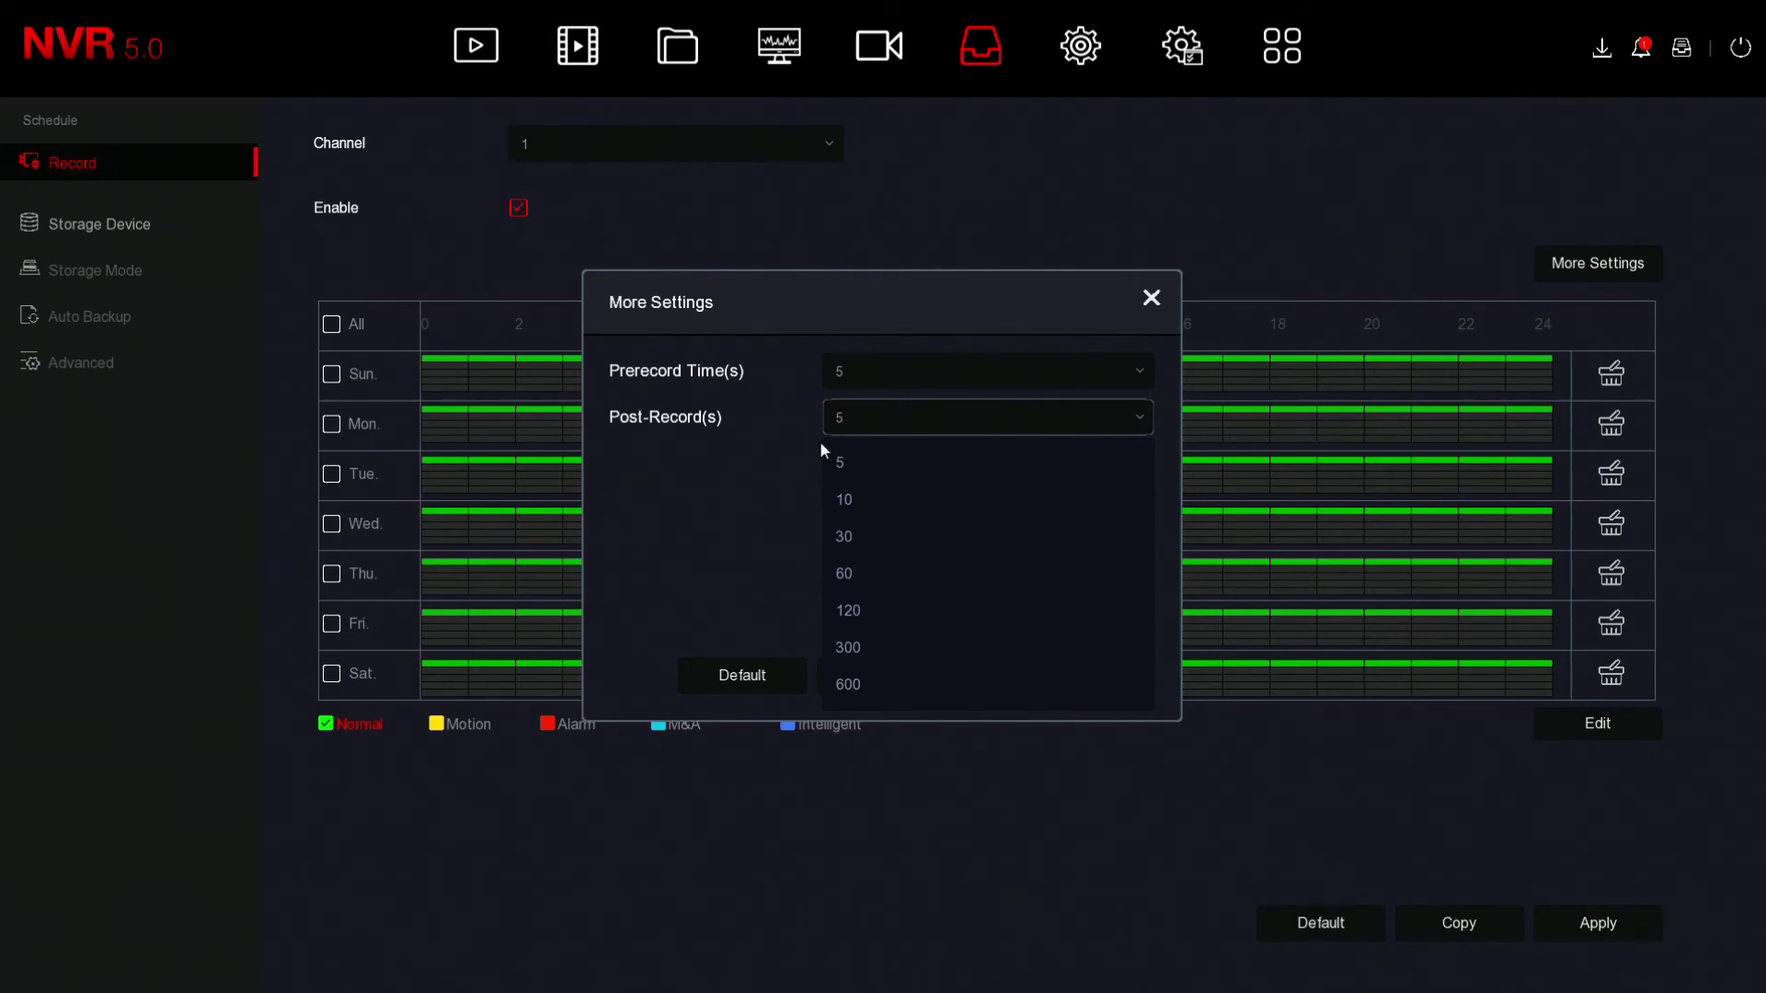
left_click(787, 440)
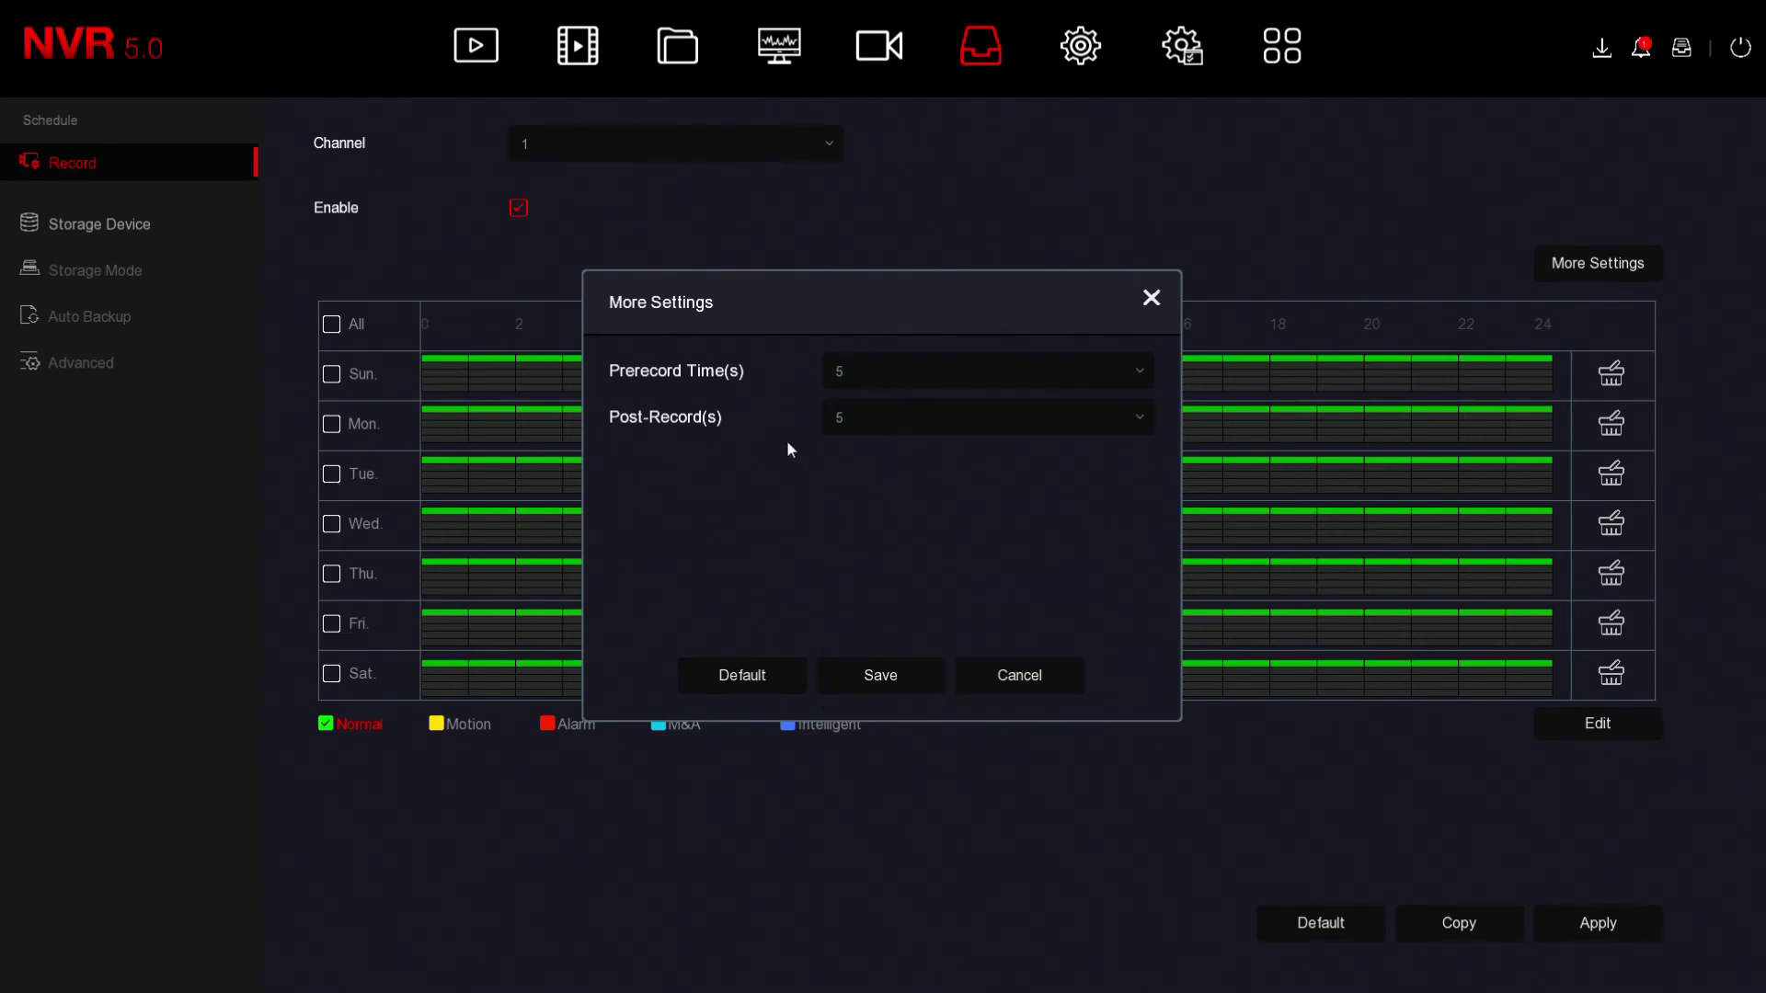
left_click(887, 423)
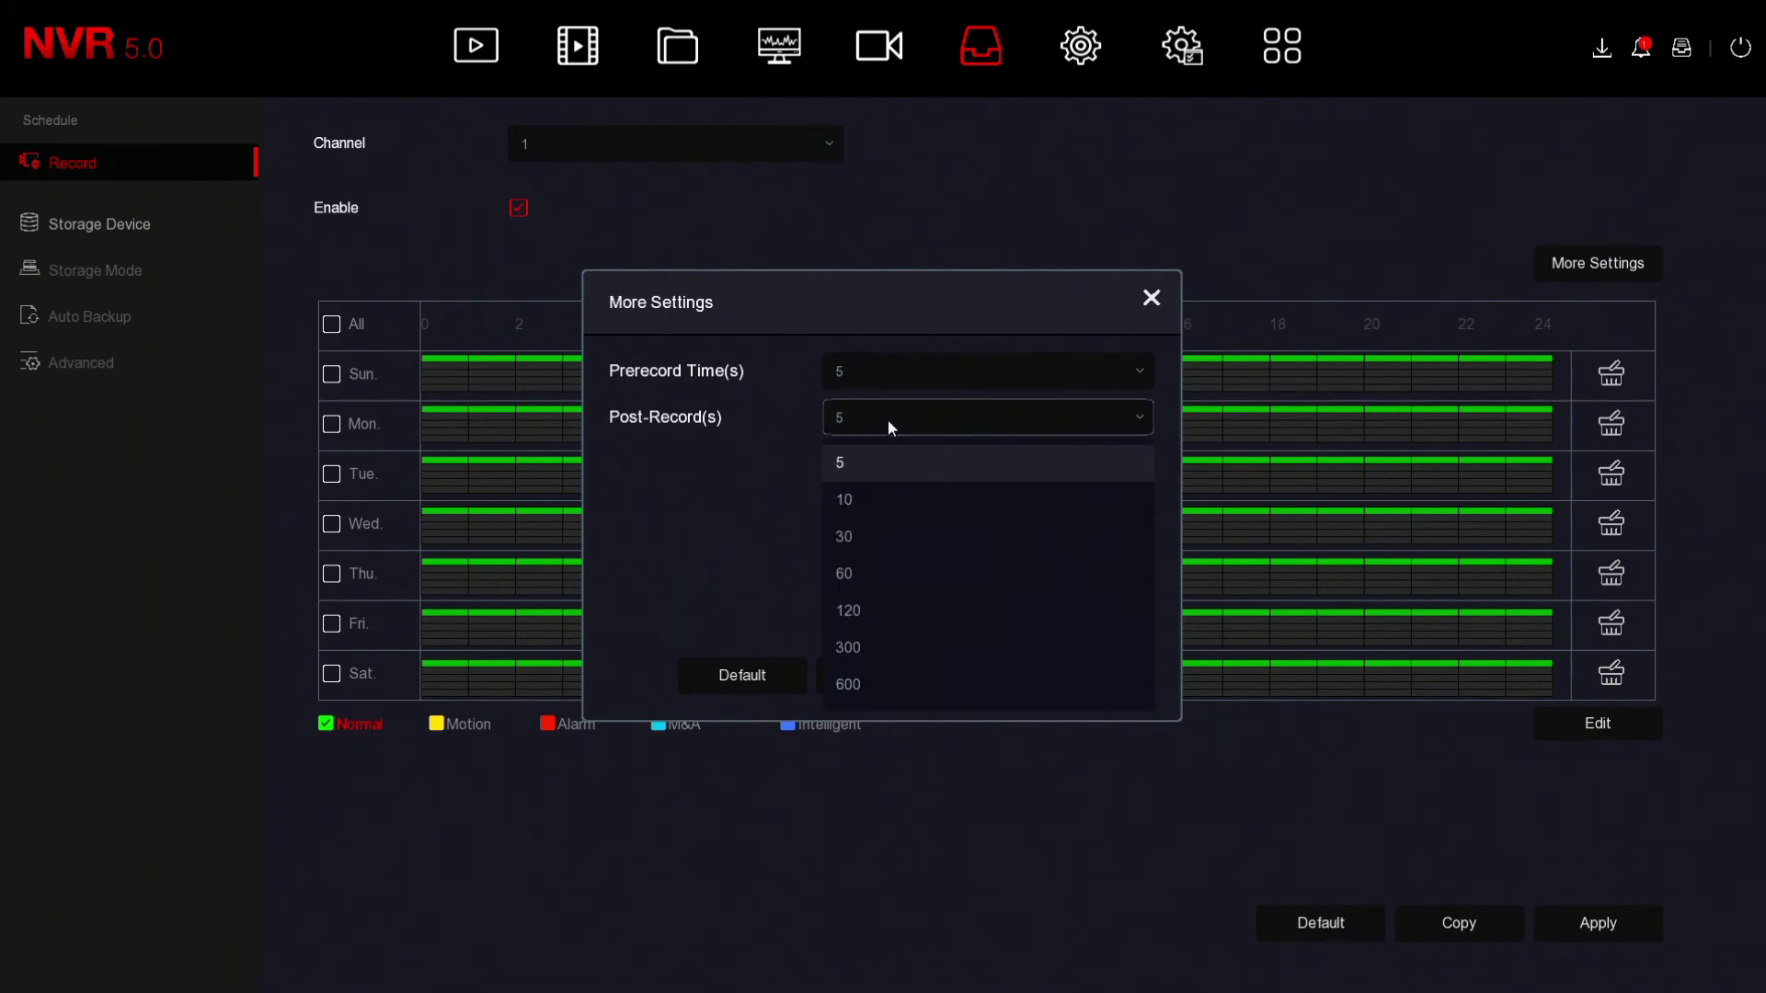
left_click(882, 572)
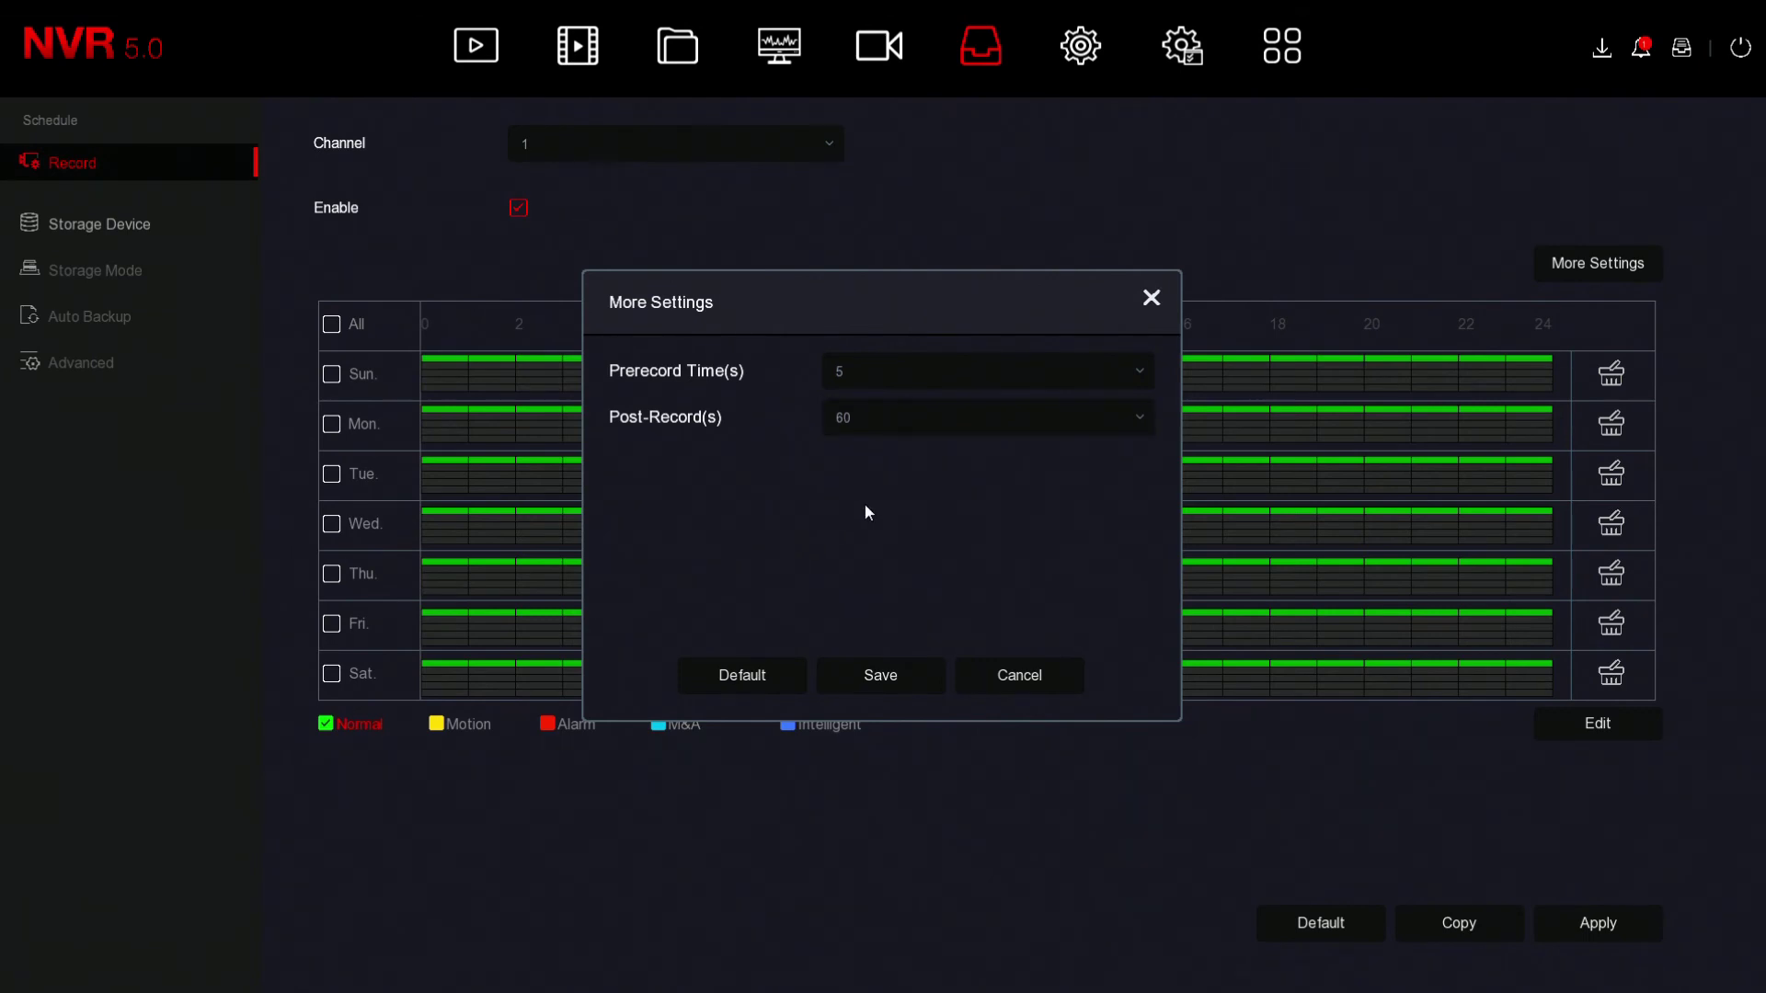
left_click(864, 677)
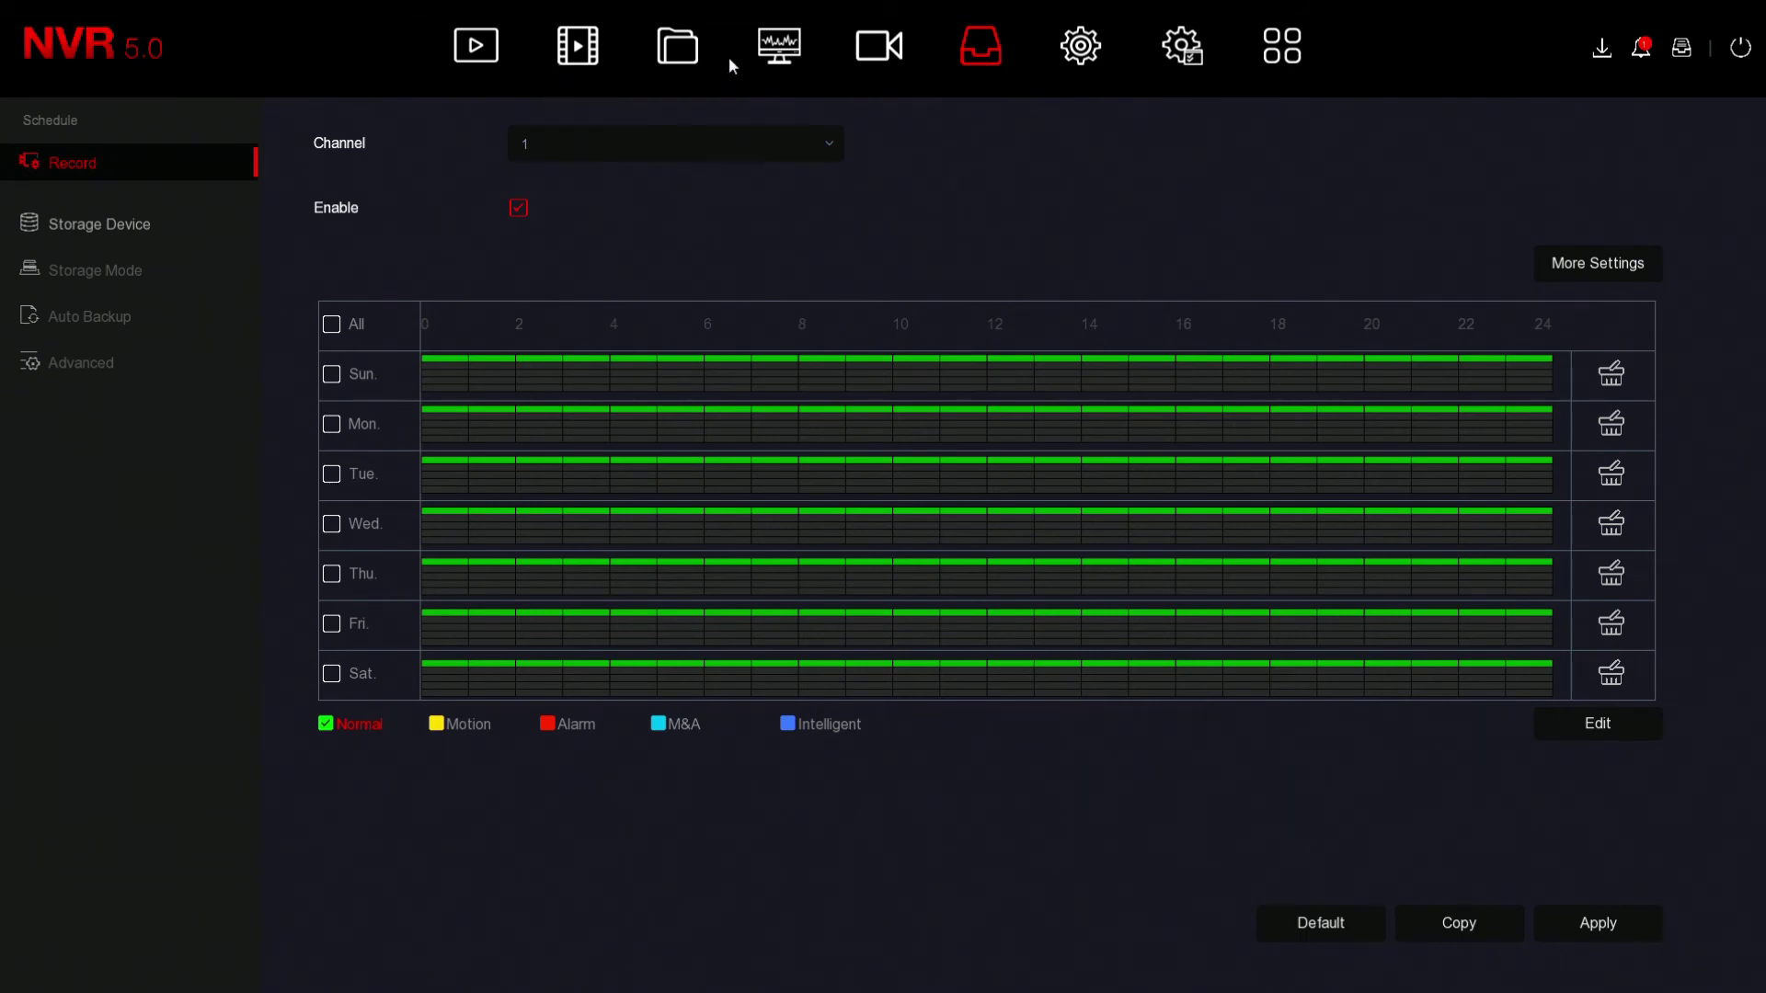
Open File Management's Human Files search with Time Today and File Type Video&Picture
left_click(685, 50)
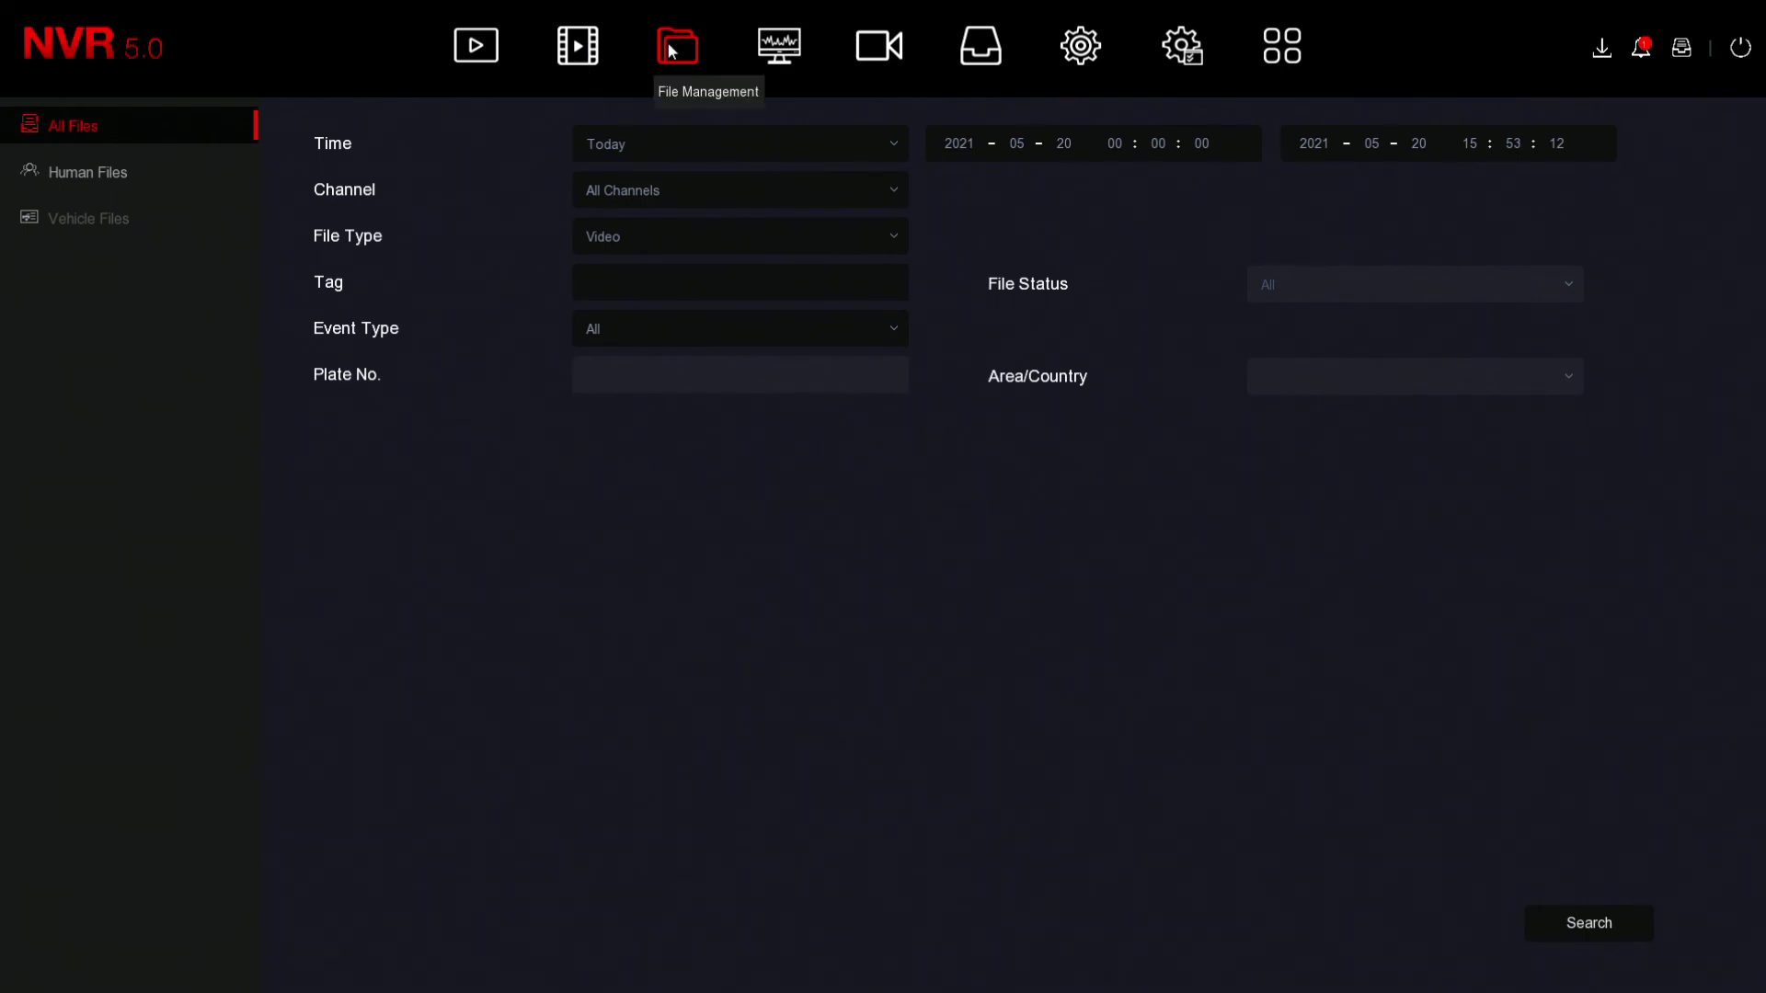
left_click(100, 171)
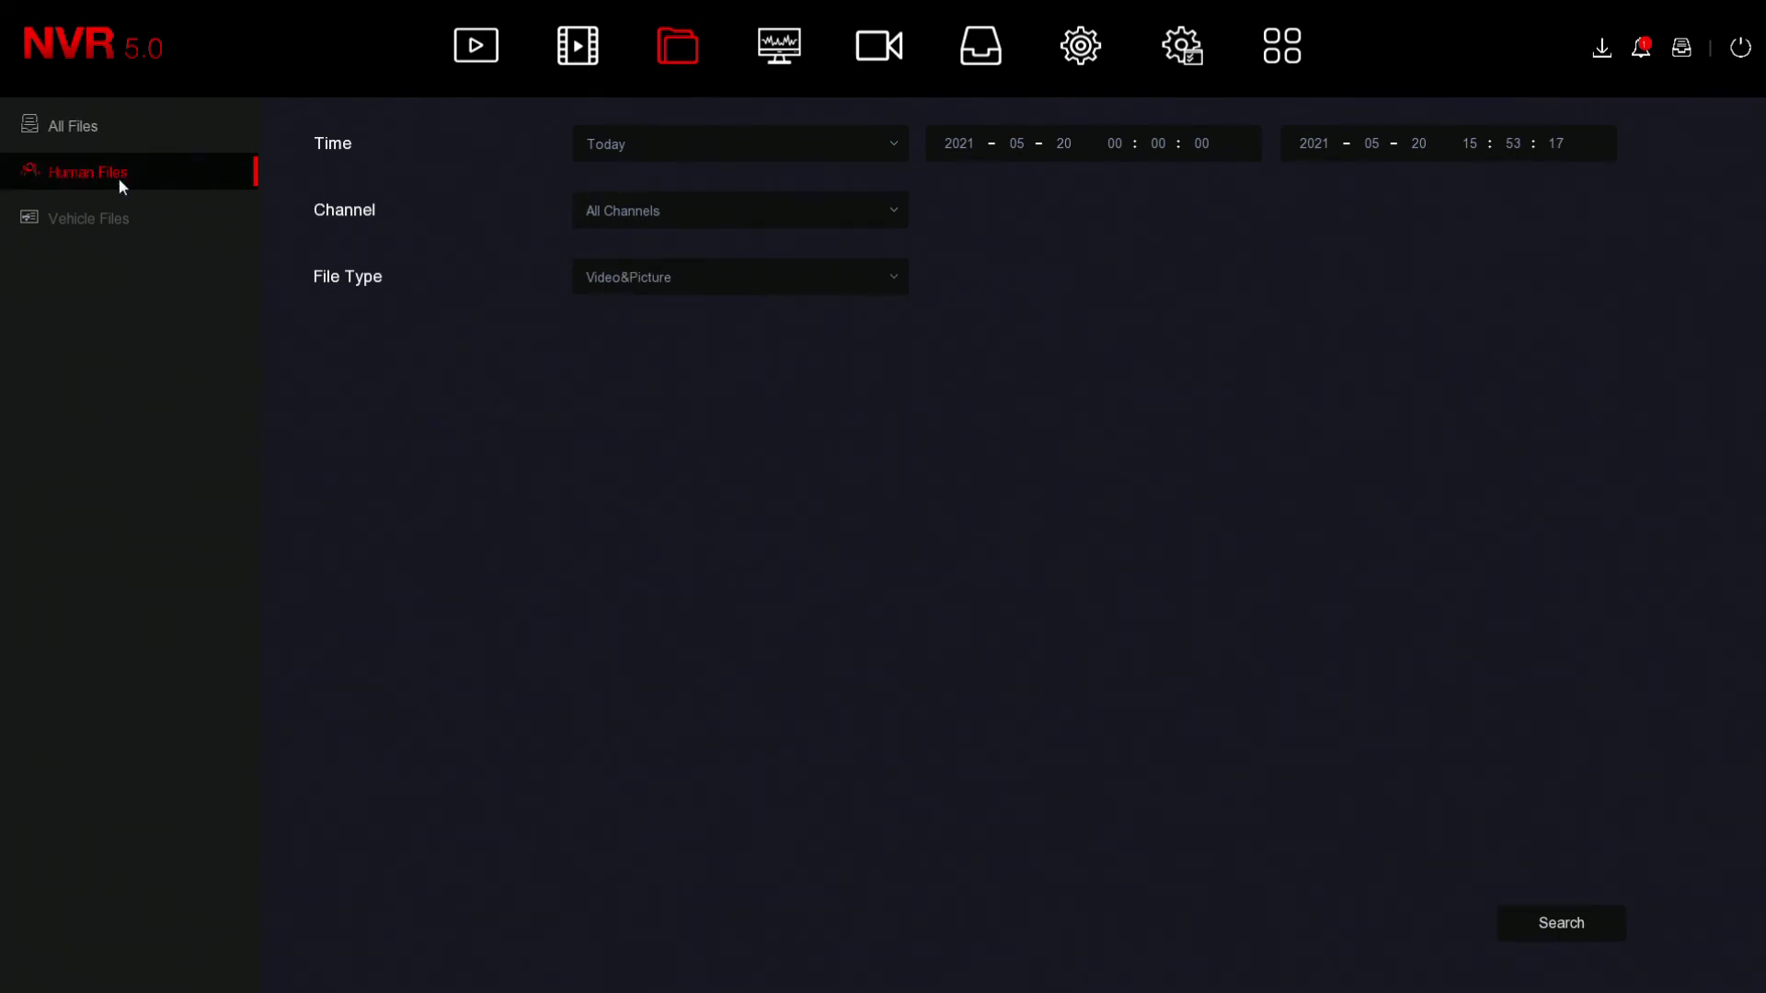
left_click(776, 158)
left_click(670, 200)
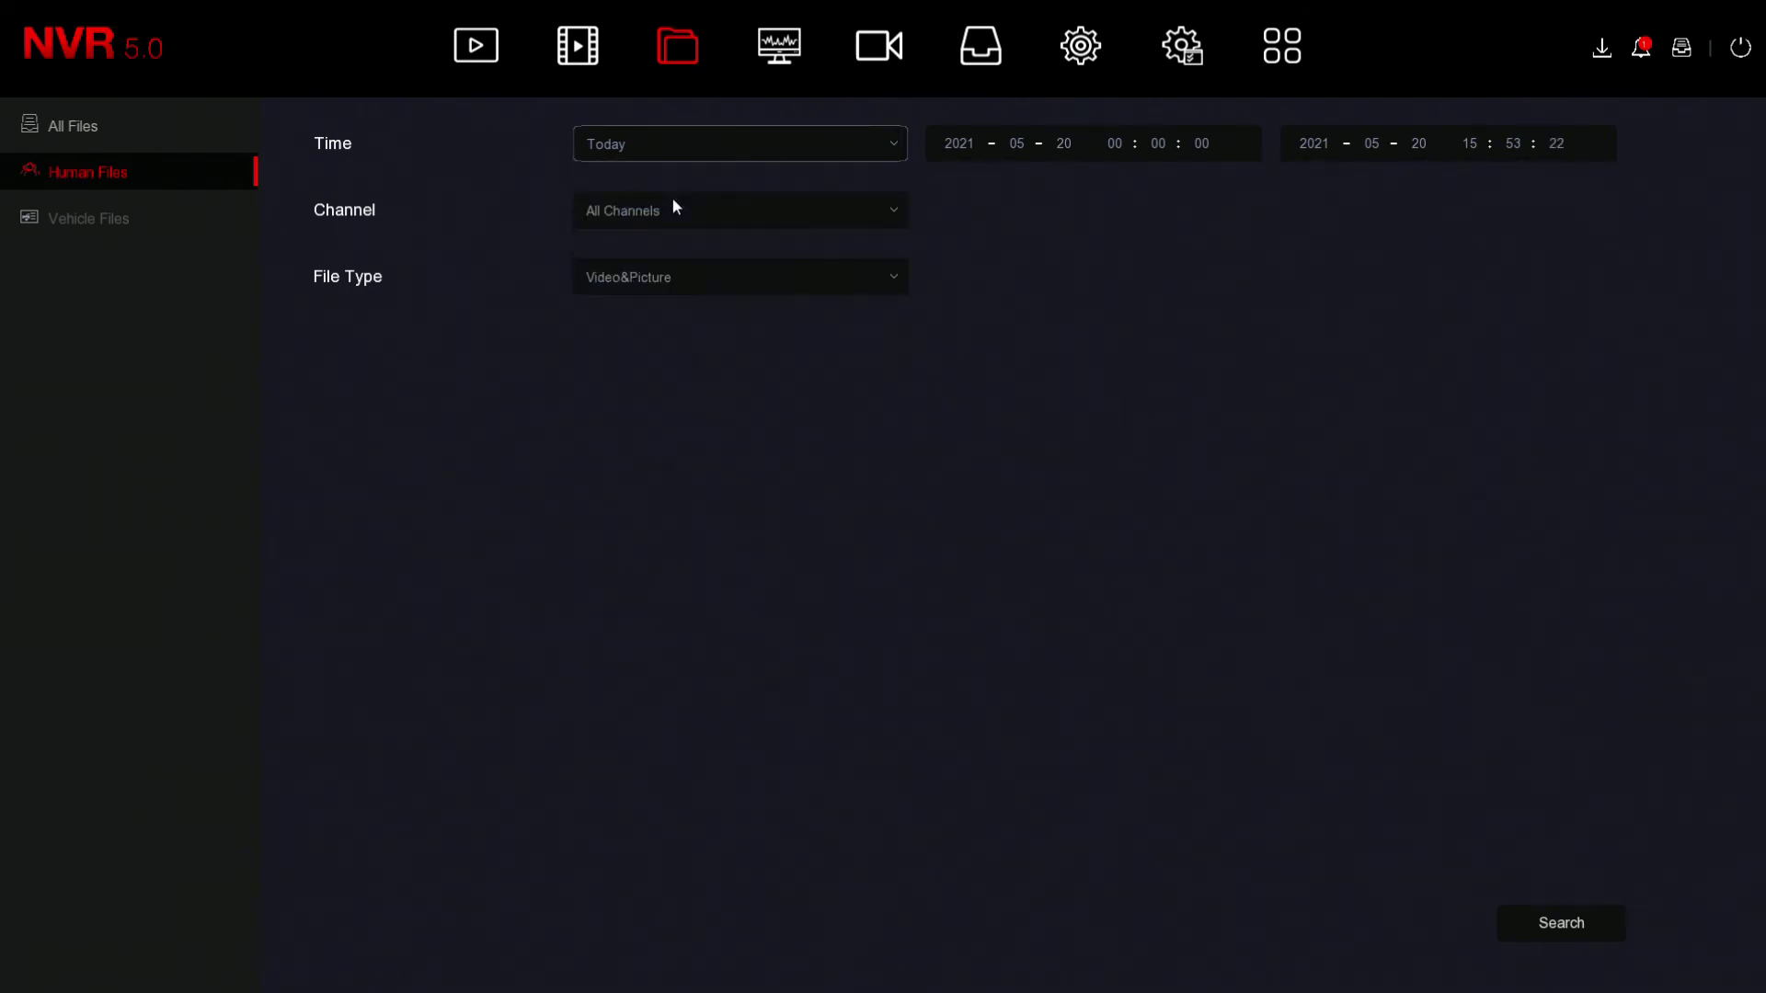
left_click(855, 276)
left_click(840, 317)
left_click(736, 277)
left_click(648, 315)
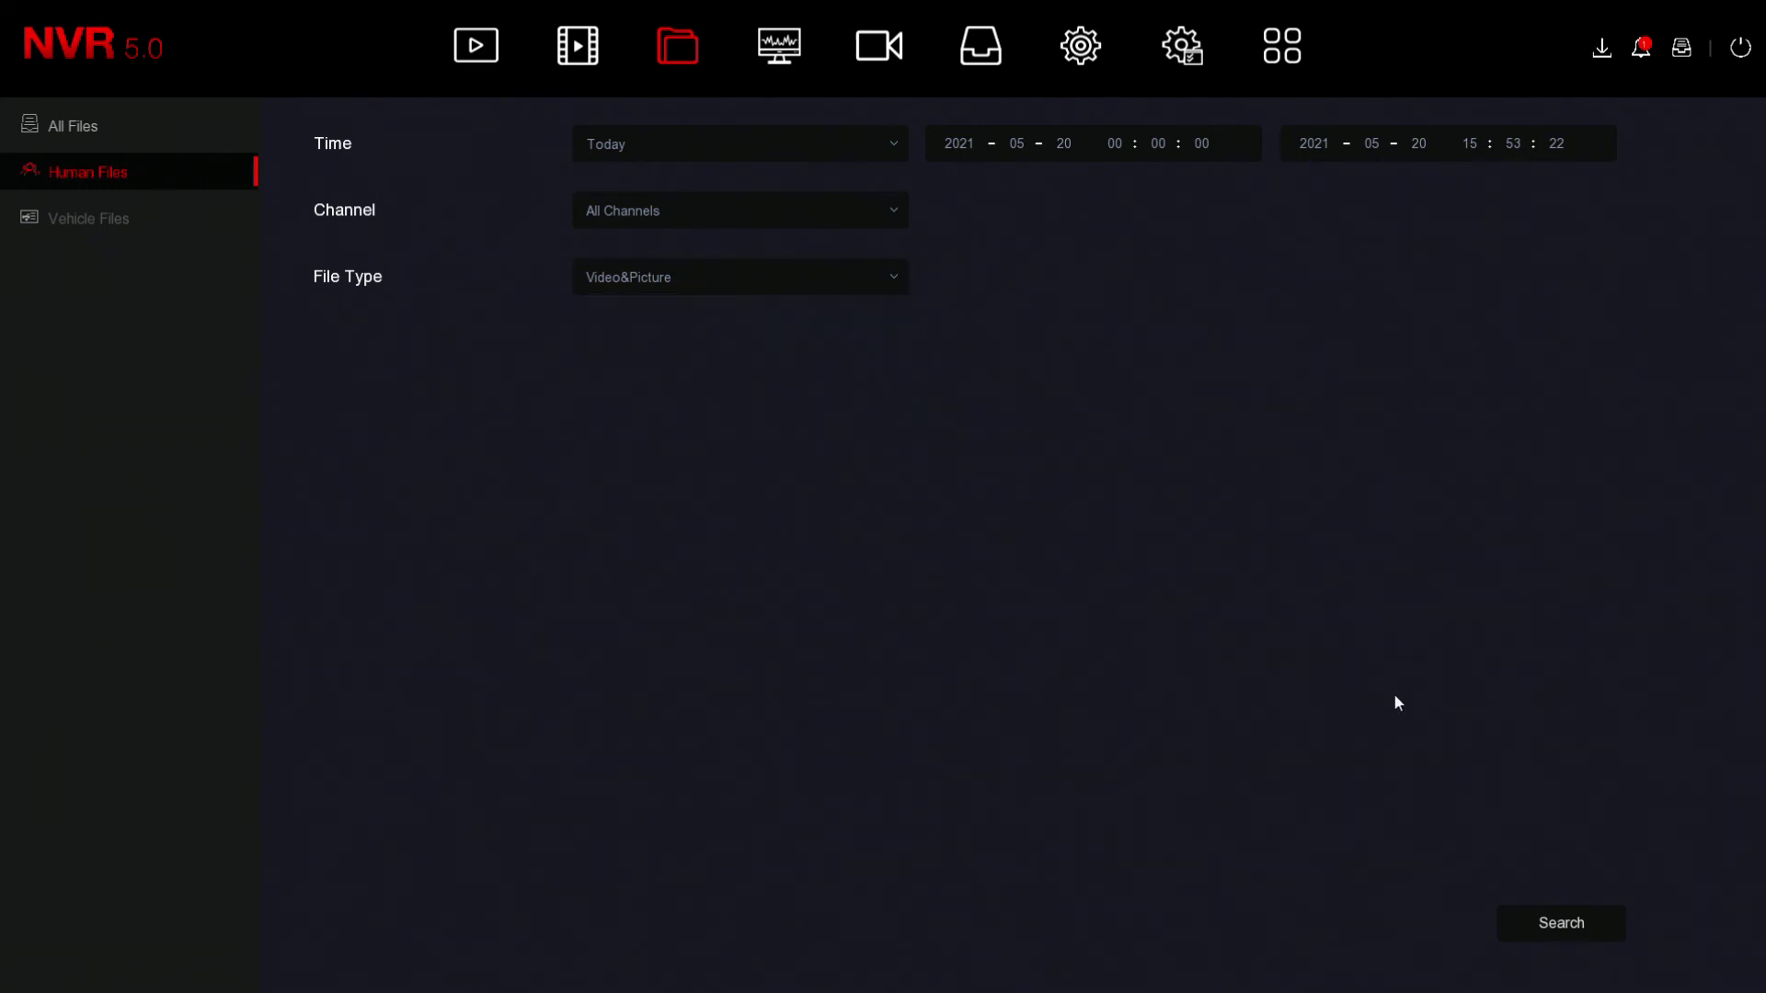
Search today's human files, play and pause the CH1 face clip, then close the results
left_click(1511, 923)
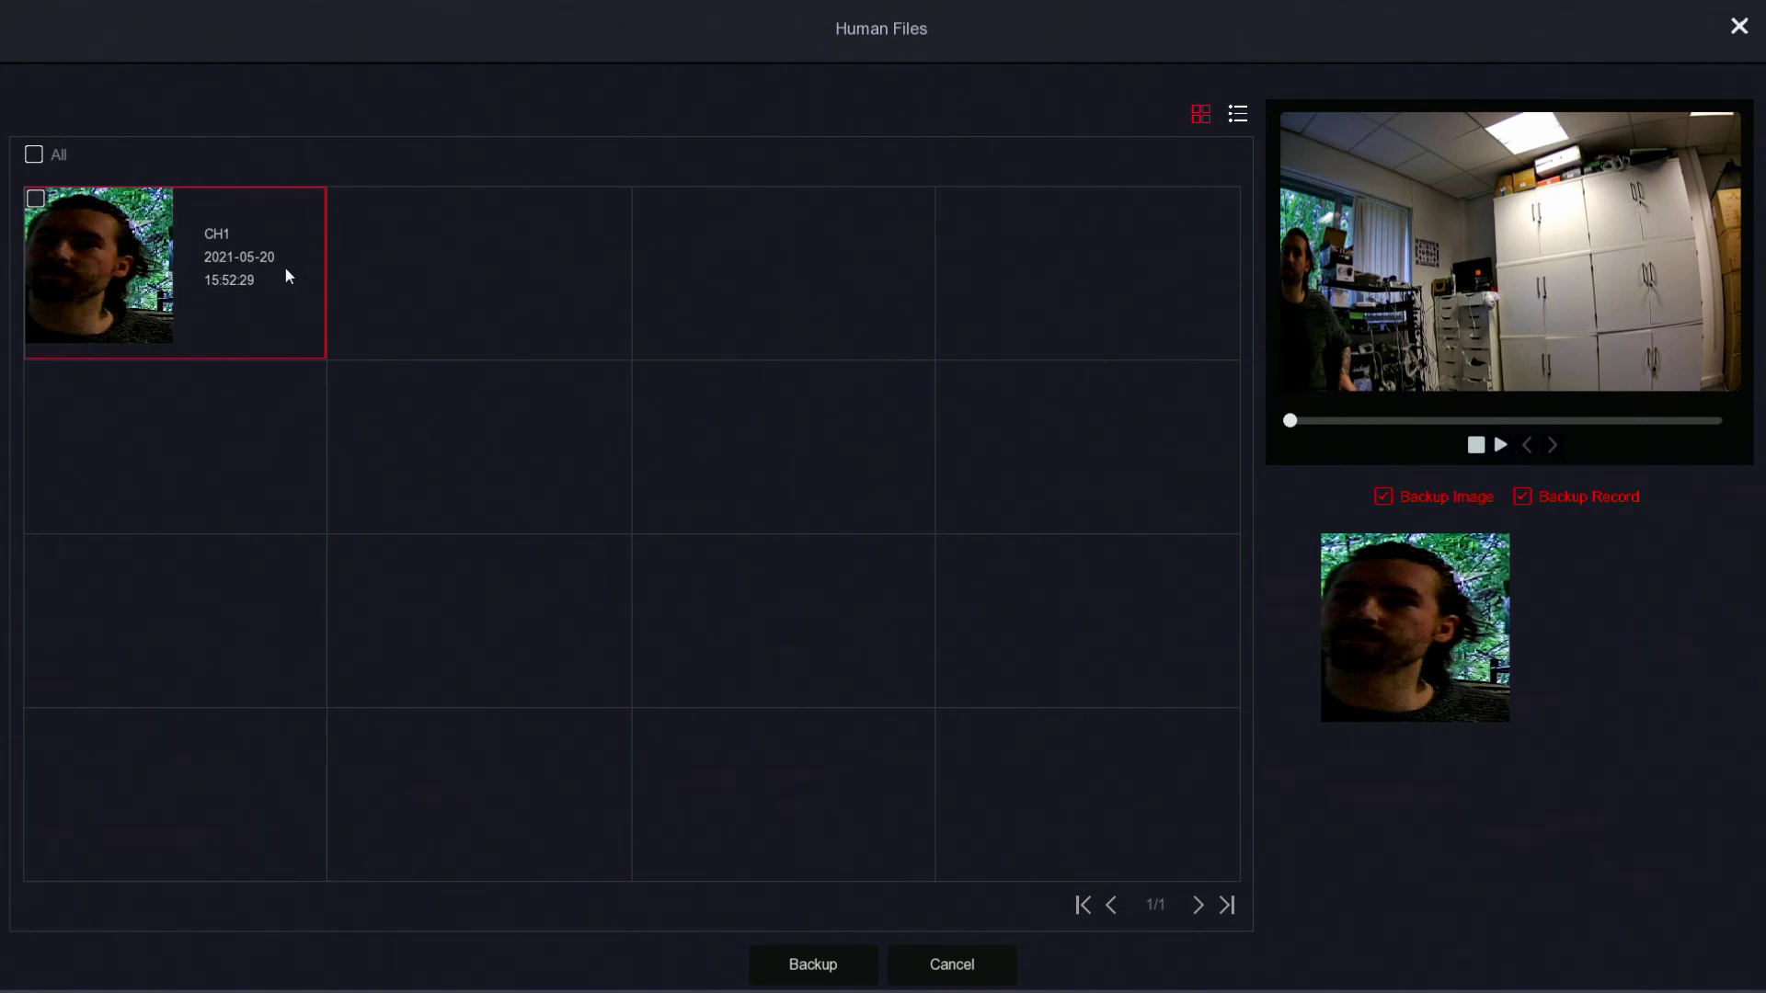
left_click(1501, 446)
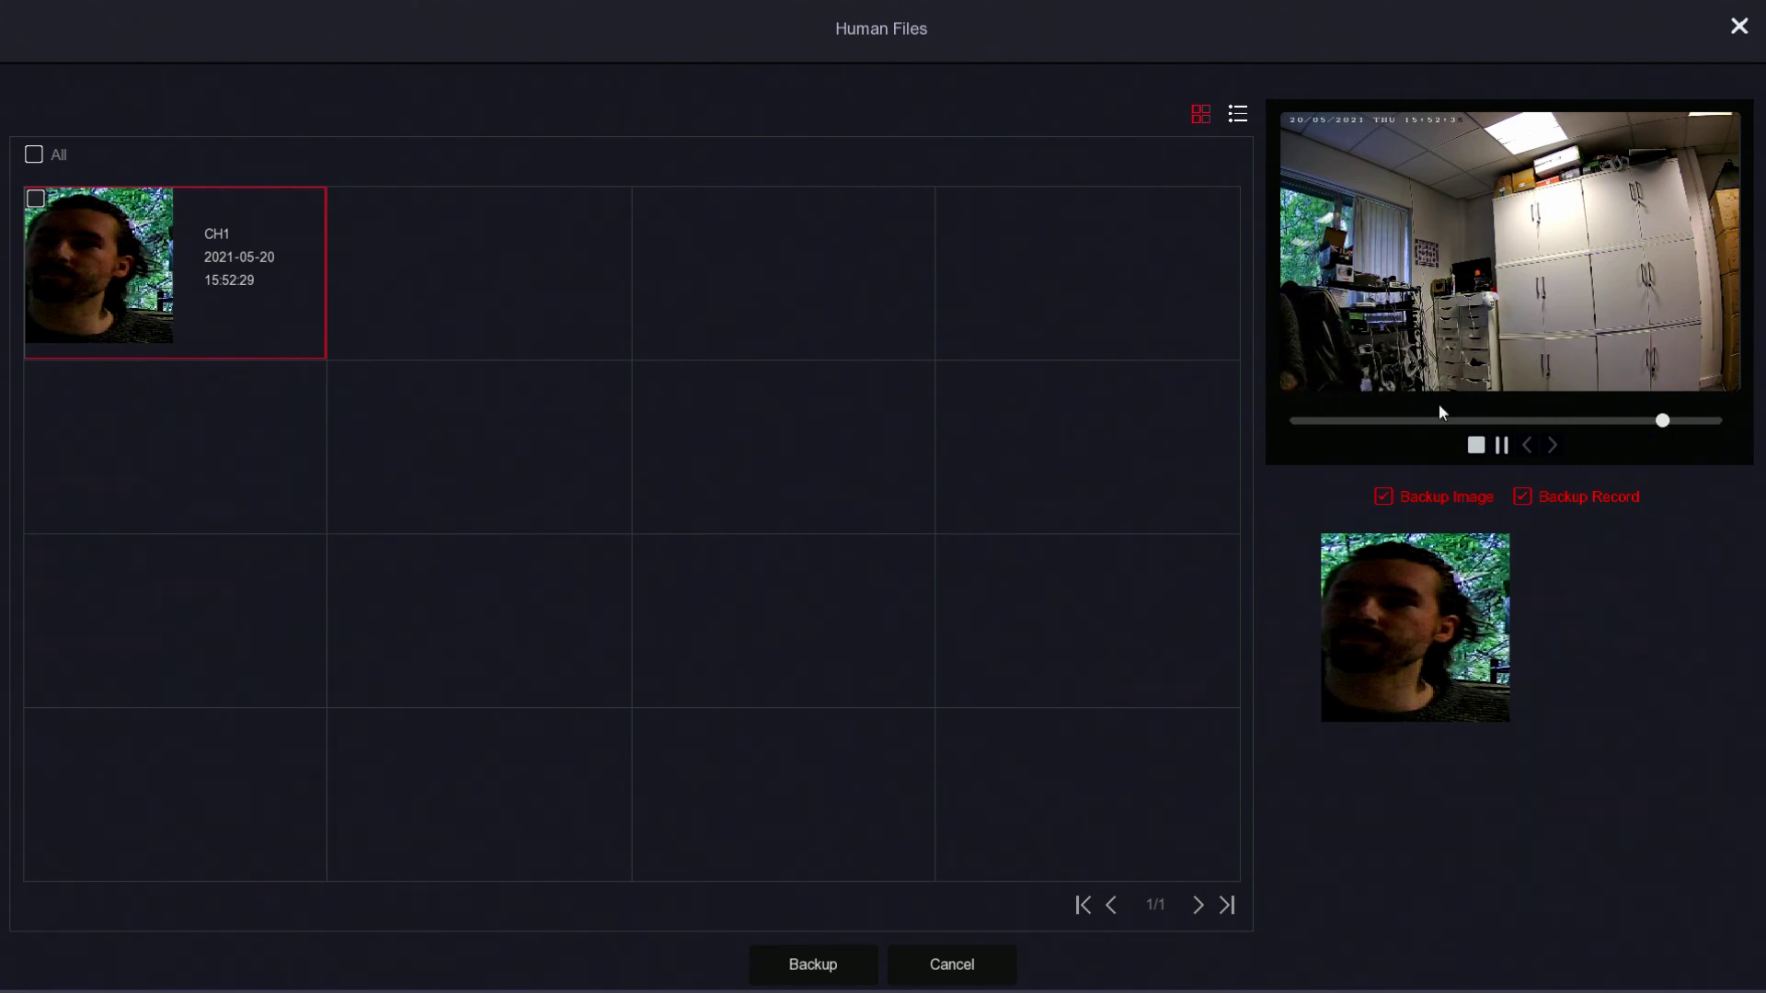
left_click(1501, 444)
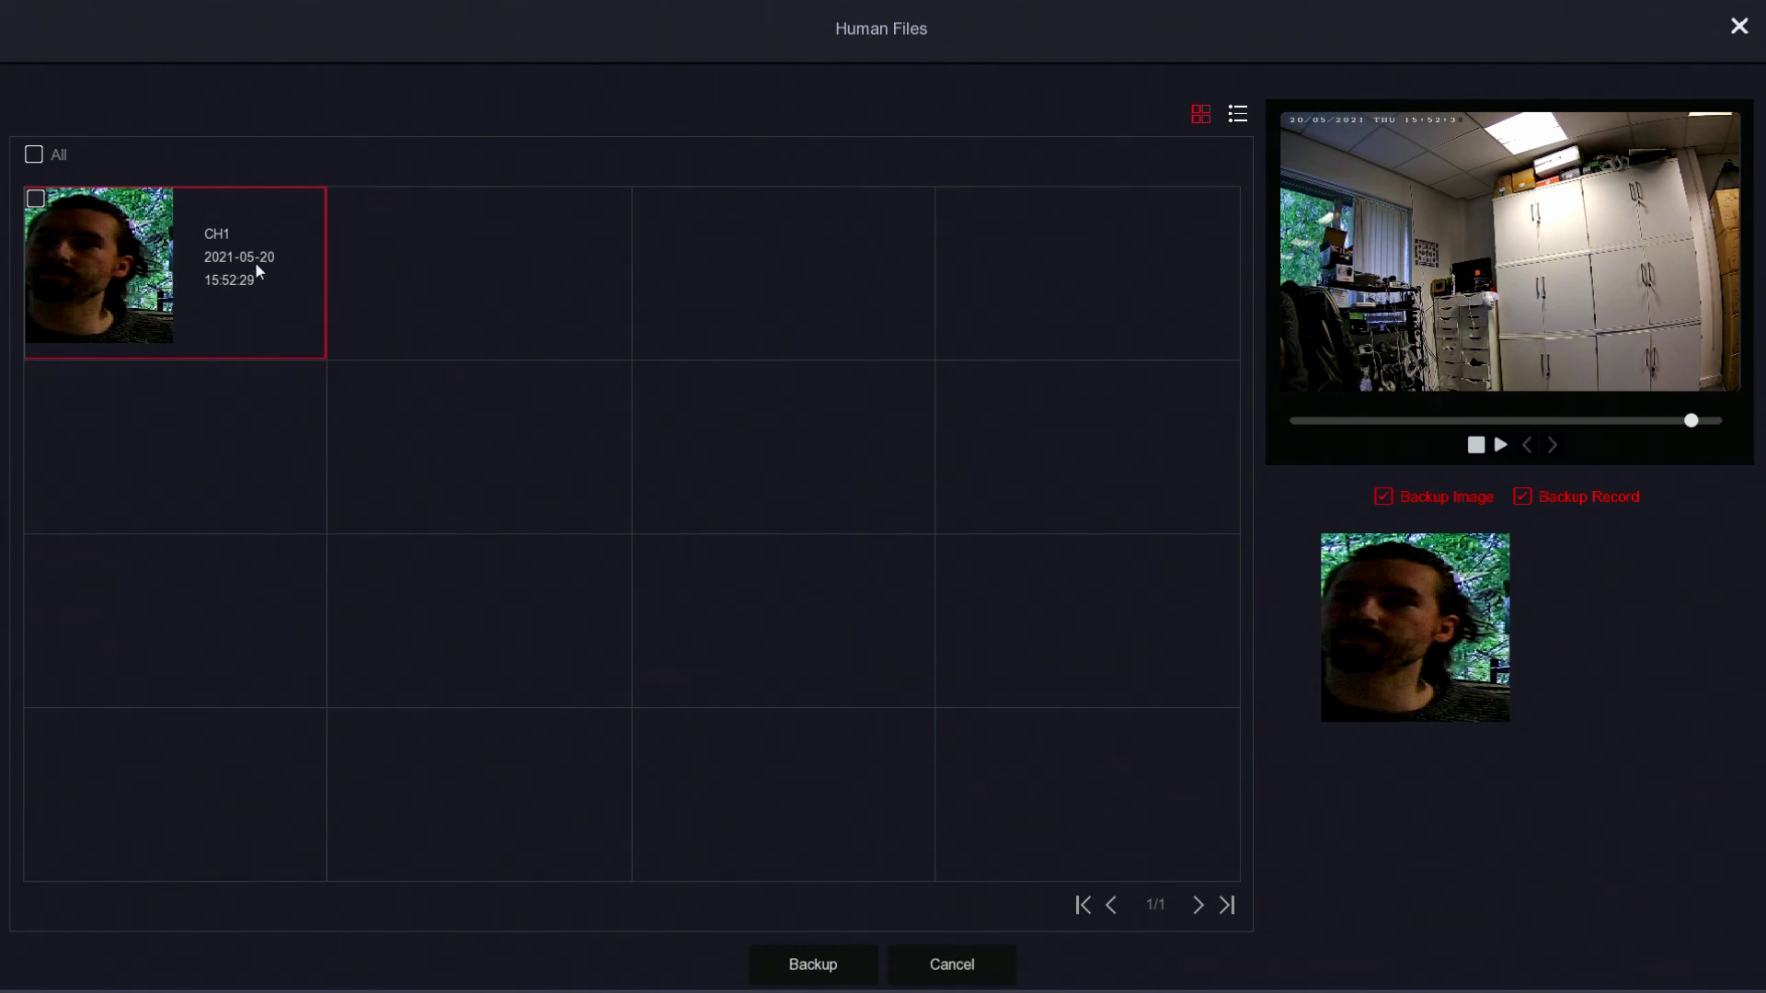
left_click(947, 964)
Open Playback, jump to channel 1's recorded segment, play it and pause at 15:48:47
left_click(579, 51)
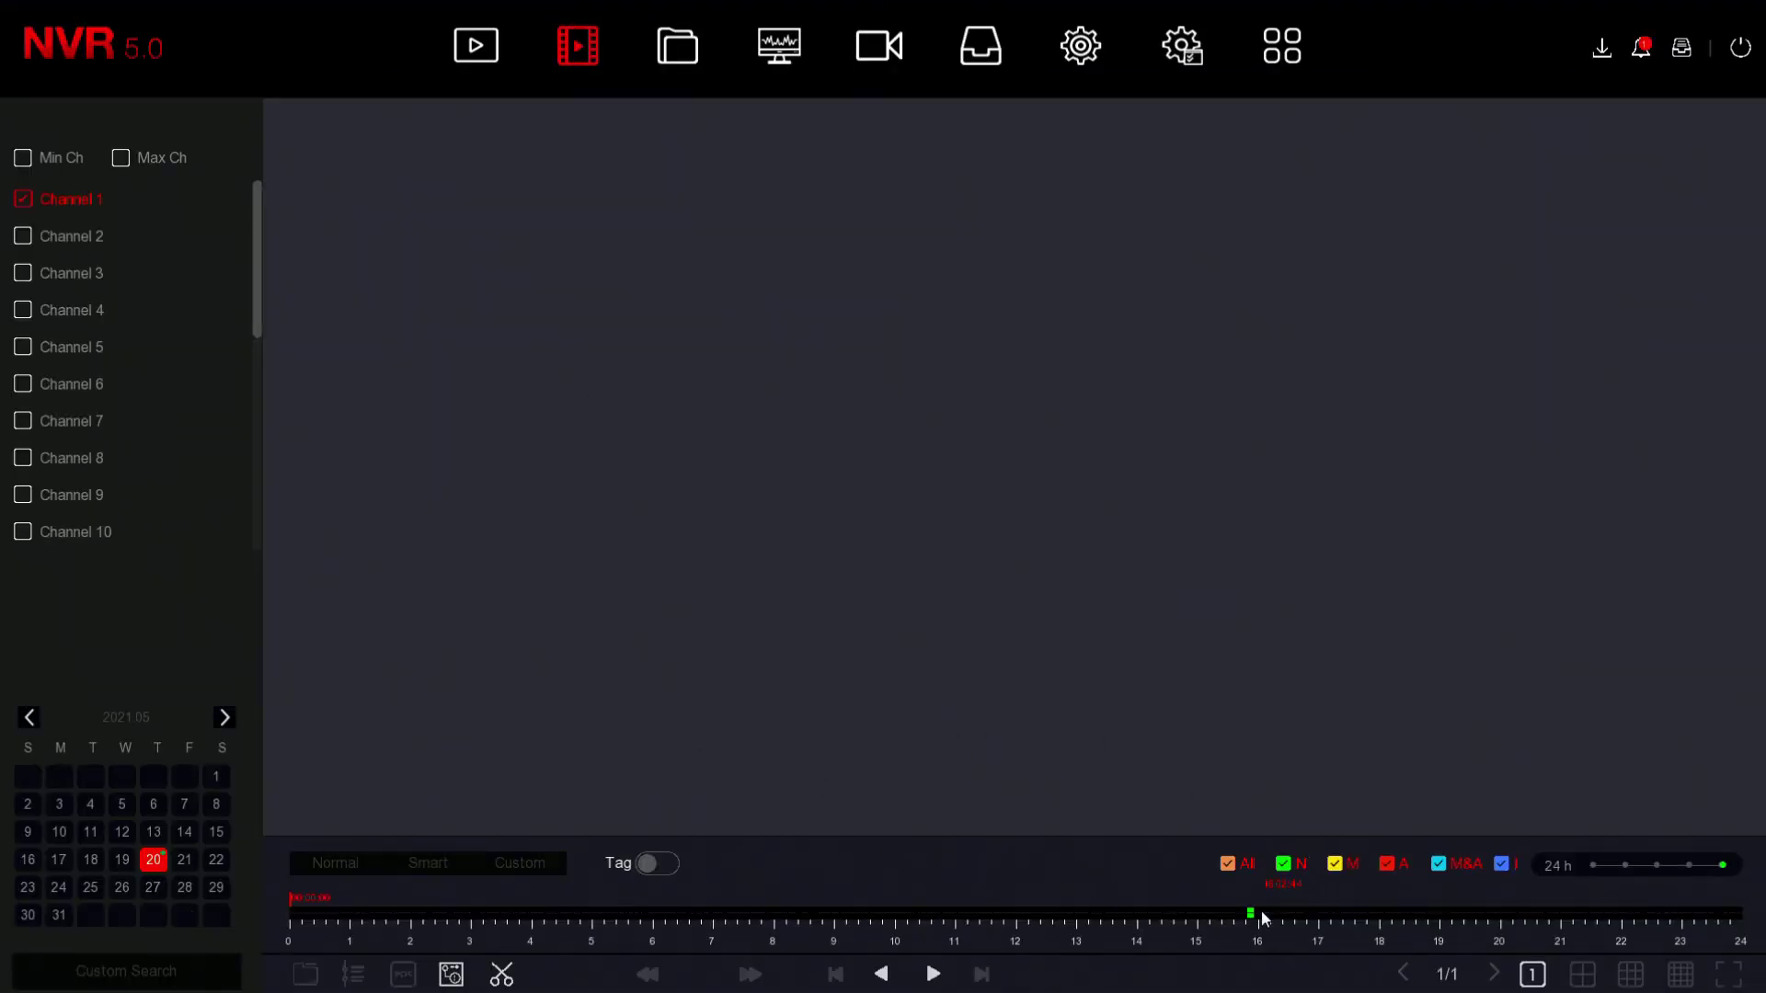
left_click(1592, 865)
left_click(932, 975)
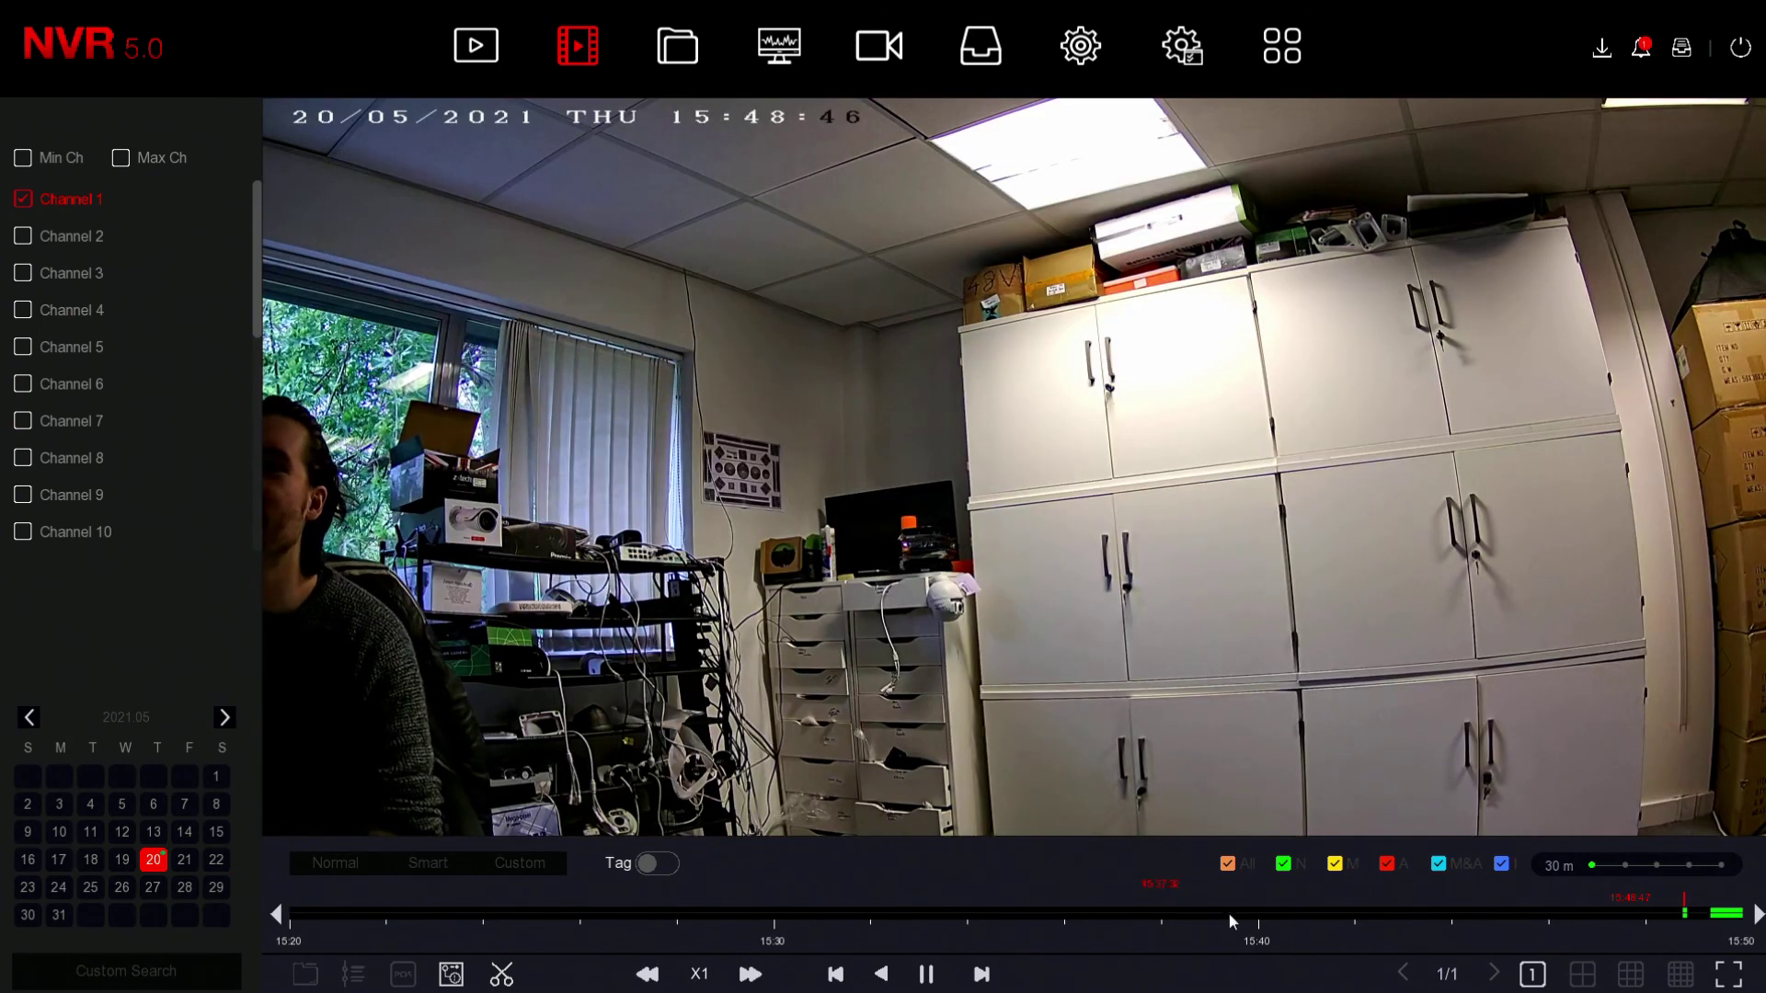
left_click(926, 974)
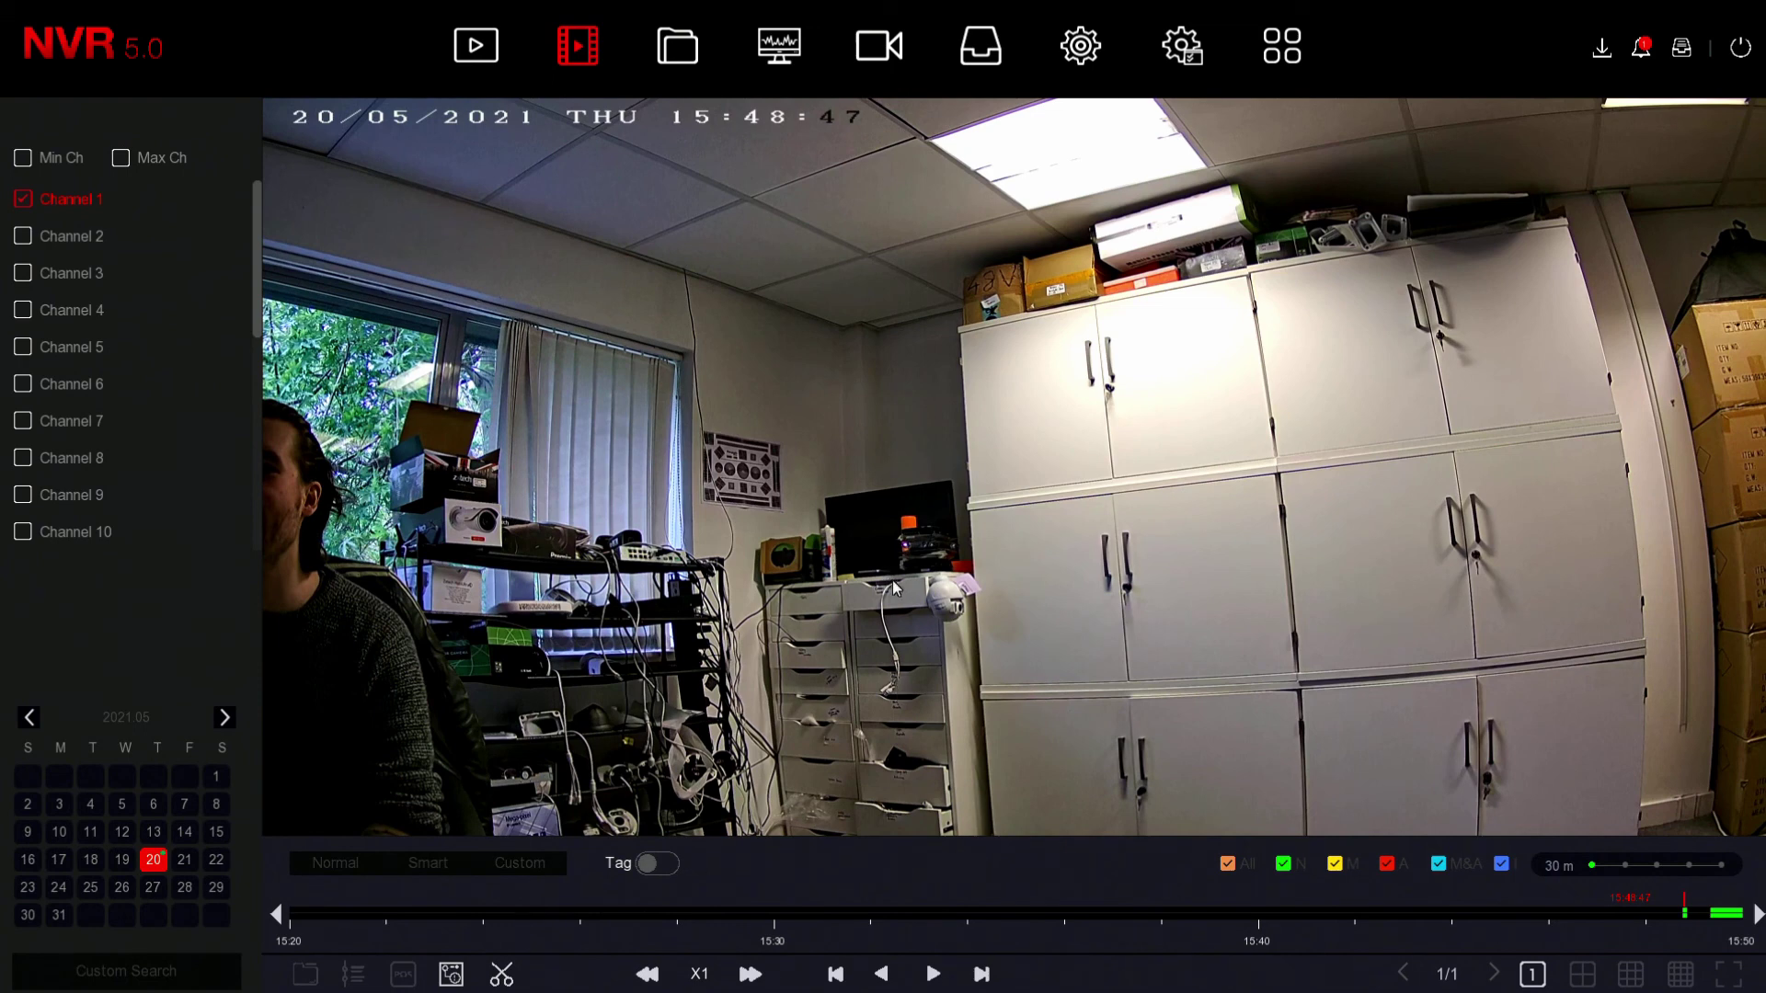